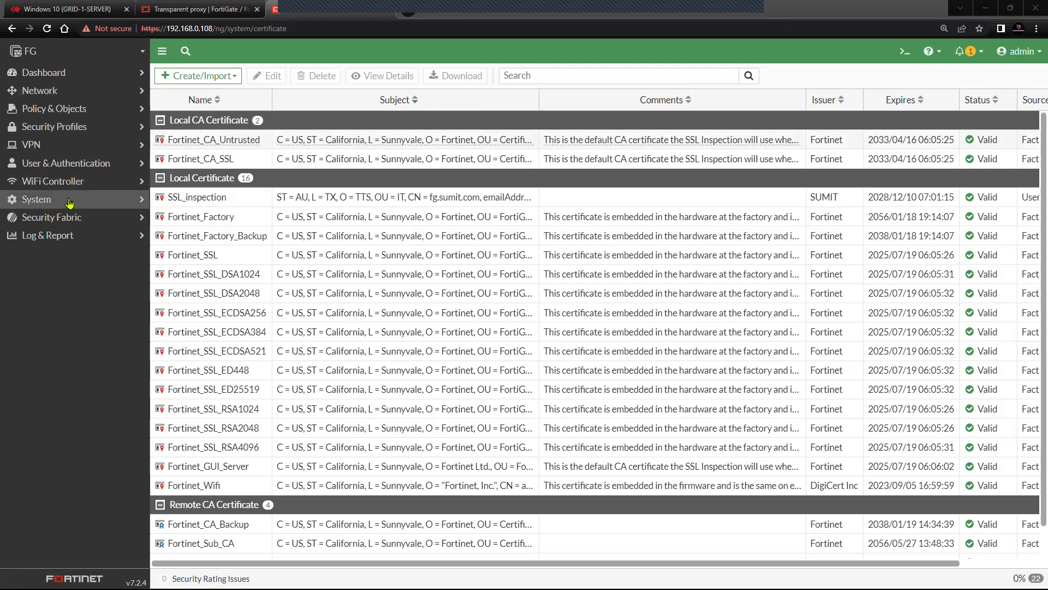
Reload the page so the System > Certificates list shows the current certificates
{"action": "key", "text": "F5"}
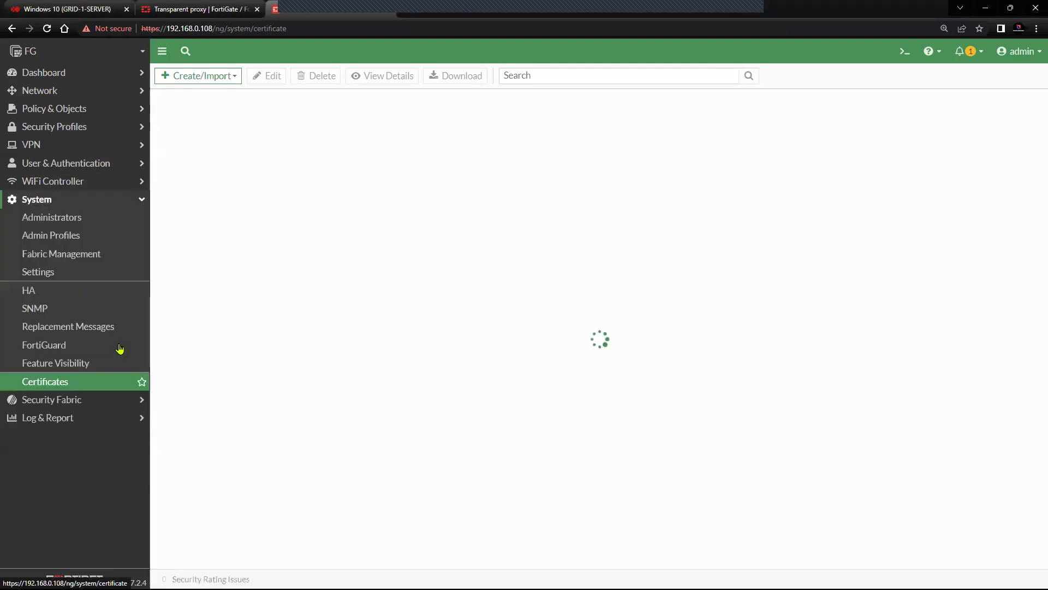
Import CA.crt from the OpenSSL-Win64\bin folder as a file-type CA certificate
{"action": "left_click", "coordinate": [232, 78]}
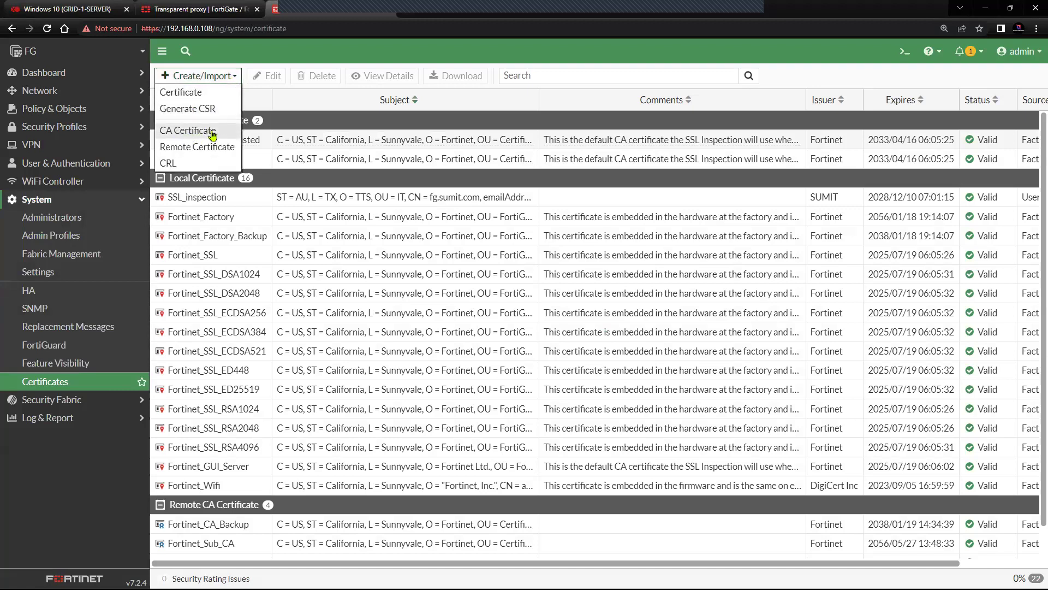
{"action": "left_click", "coordinate": [231, 131]}
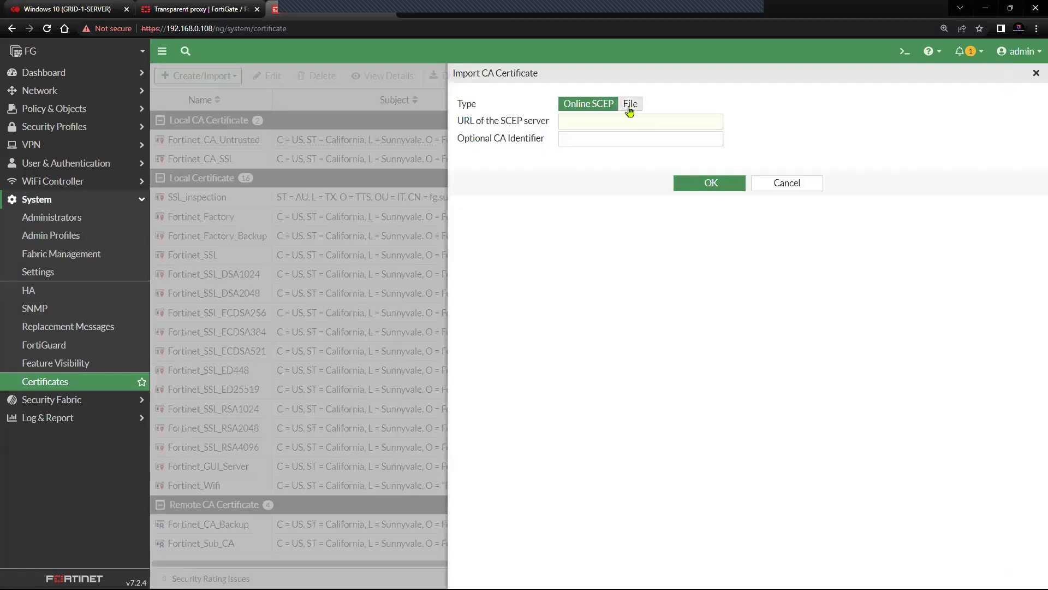
{"action": "left_click", "coordinate": [632, 109]}
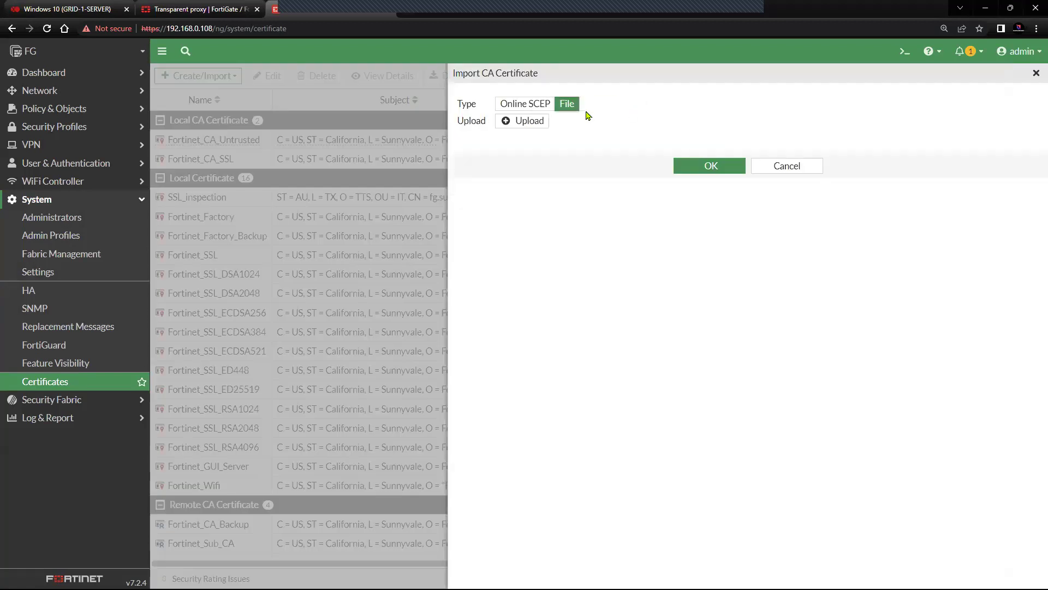
{"action": "left_click", "coordinate": [528, 123]}
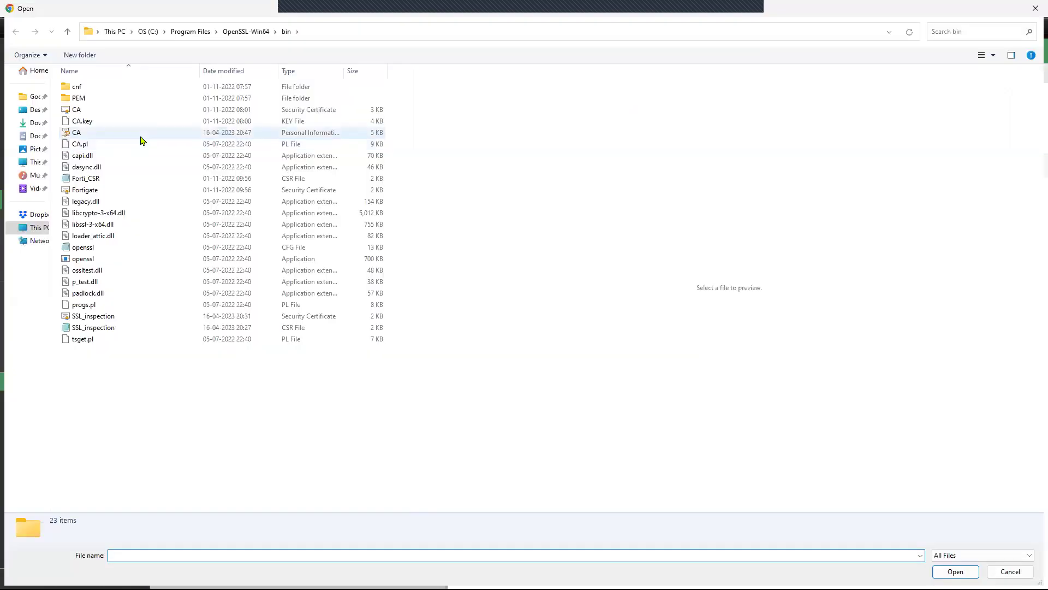
{"action": "left_click", "coordinate": [110, 110]}
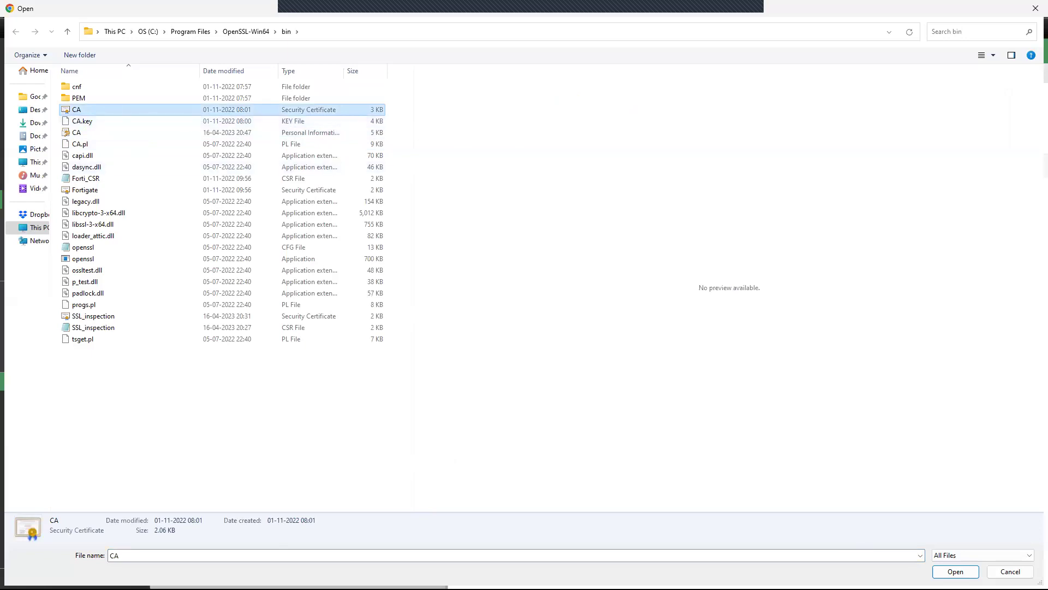
{"action": "left_click", "coordinate": [944, 570]}
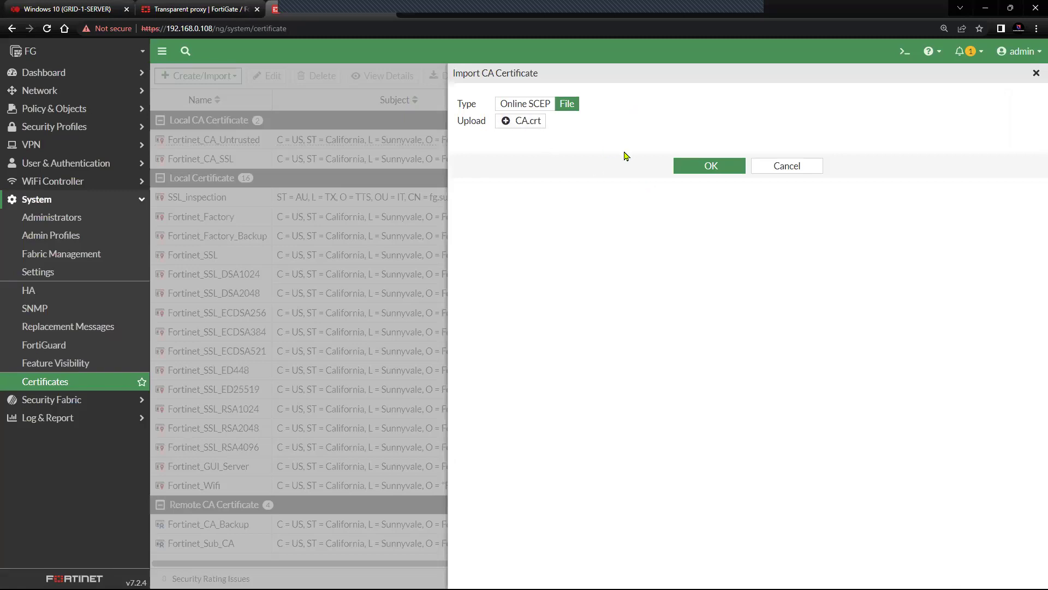
{"action": "left_click", "coordinate": [681, 171]}
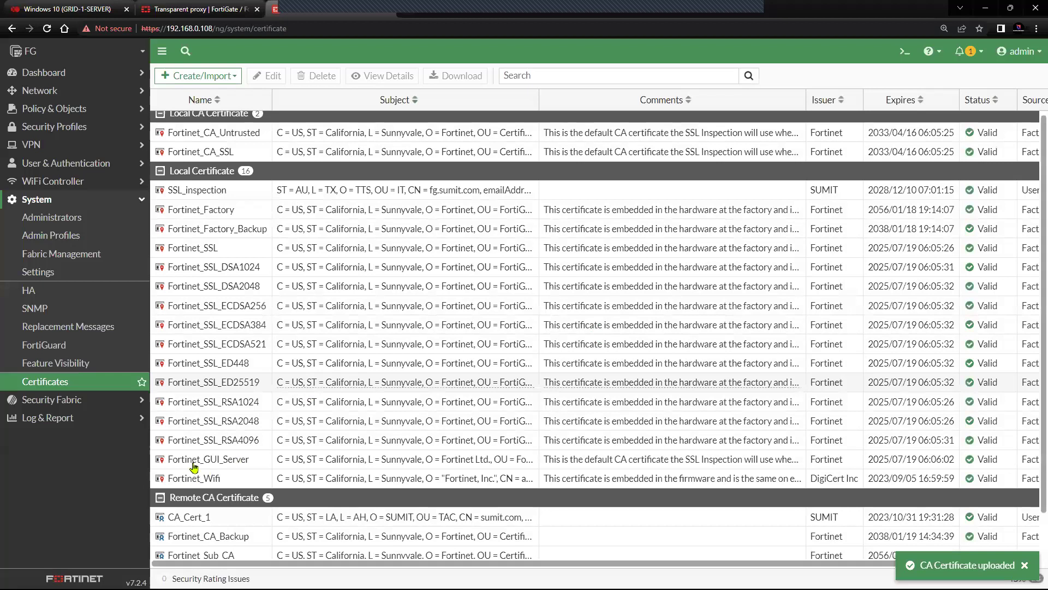
Scroll down to CA_Cert_1 under Remote CA Certificate and select it
{"action": "scroll", "coordinate": [246, 461], "scroll_direction": "down", "scroll_amount": 1}
{"action": "left_click", "coordinate": [213, 472]}
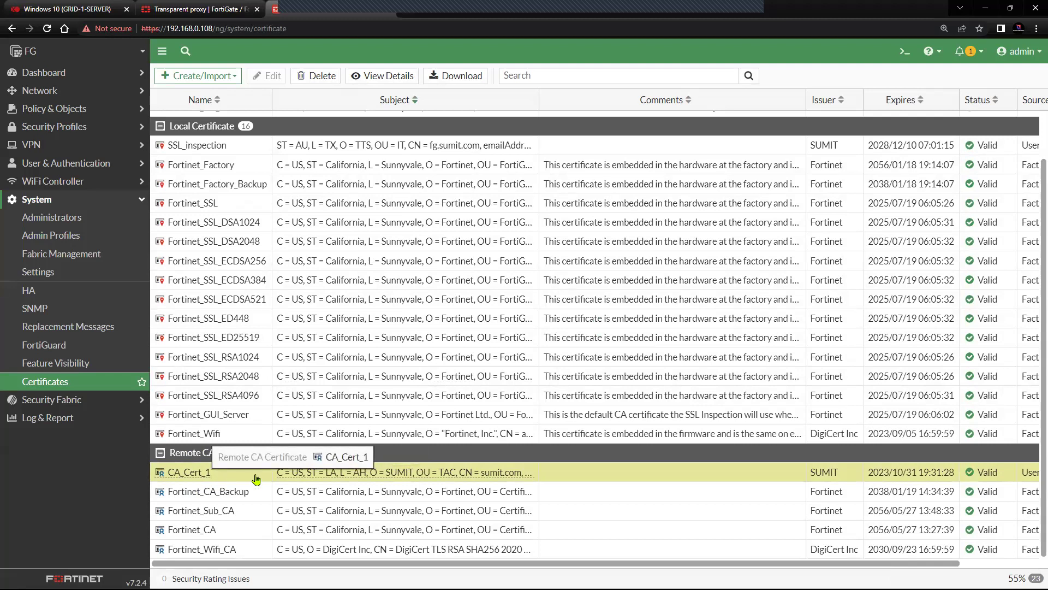
{"action": "scroll", "coordinate": [248, 476], "scroll_direction": "up", "scroll_amount": 1}
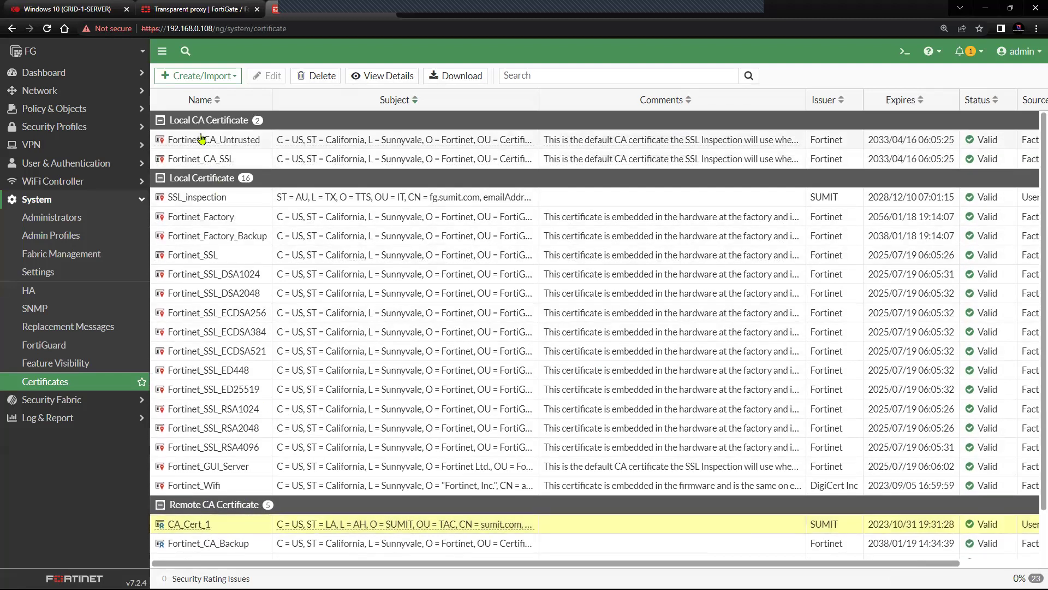
{"action": "scroll", "coordinate": [256, 458], "scroll_direction": "down", "scroll_amount": 1}
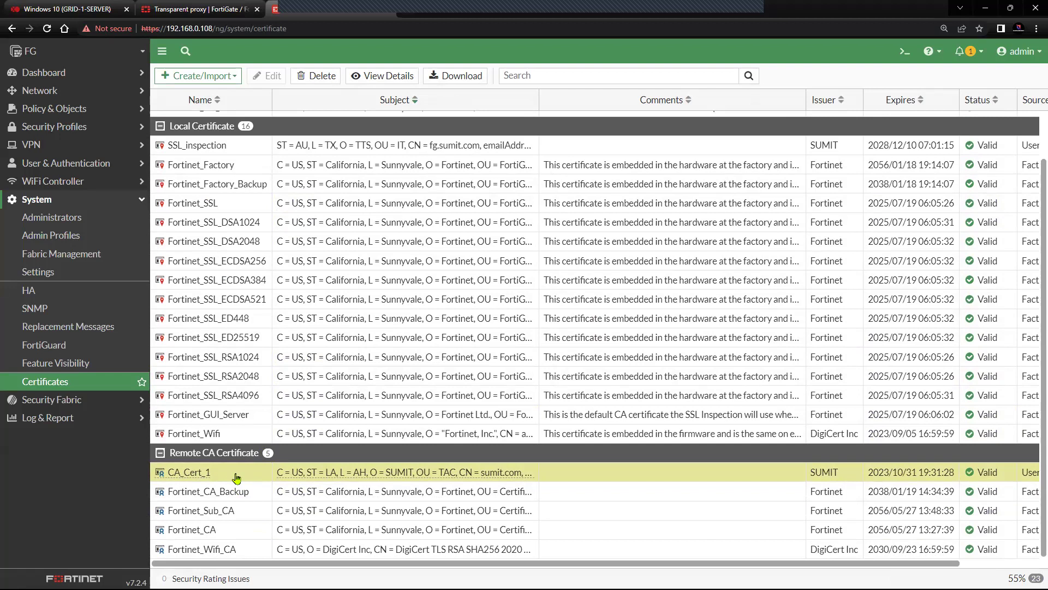
{"action": "scroll", "coordinate": [234, 451], "scroll_direction": "up", "scroll_amount": 1}
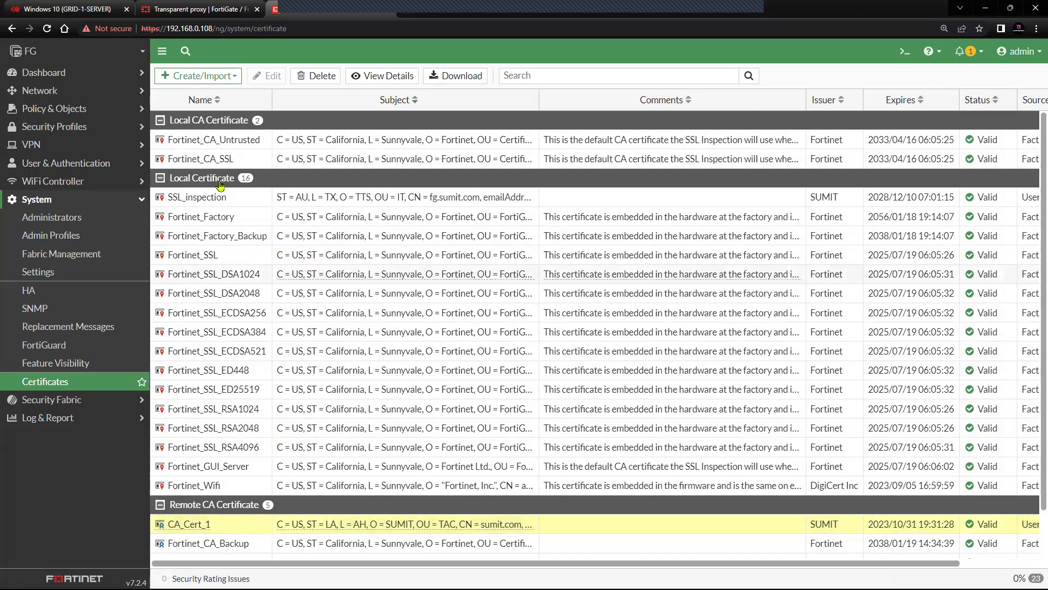
Delete CA_Cert_1 from the Remote CA Certificate group and confirm the deletion
{"action": "right_click", "coordinate": [247, 528]}
{"action": "left_click", "coordinate": [285, 546]}
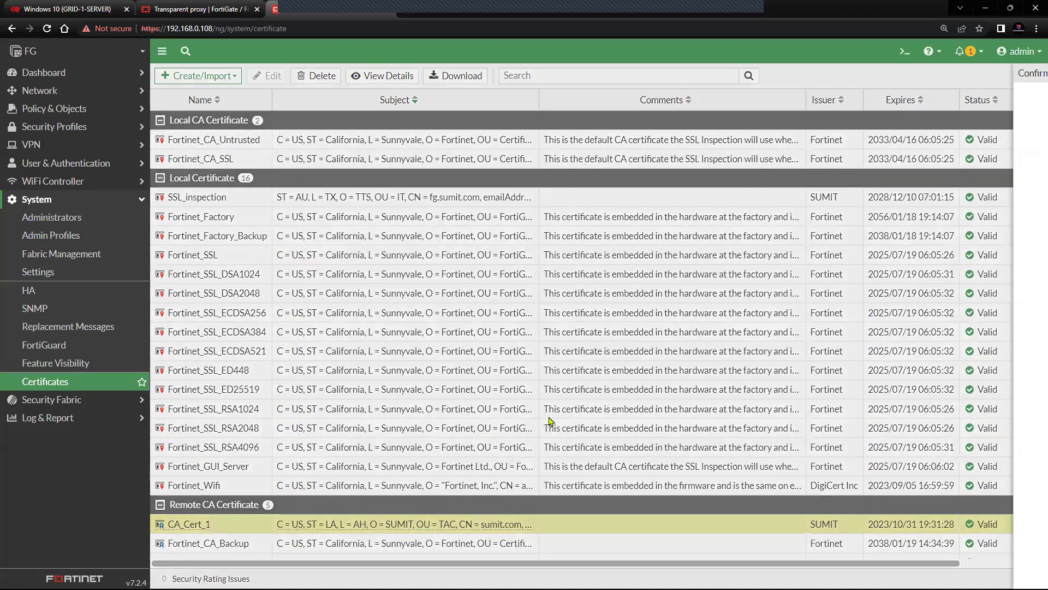
{"action": "left_click", "coordinate": [860, 576]}
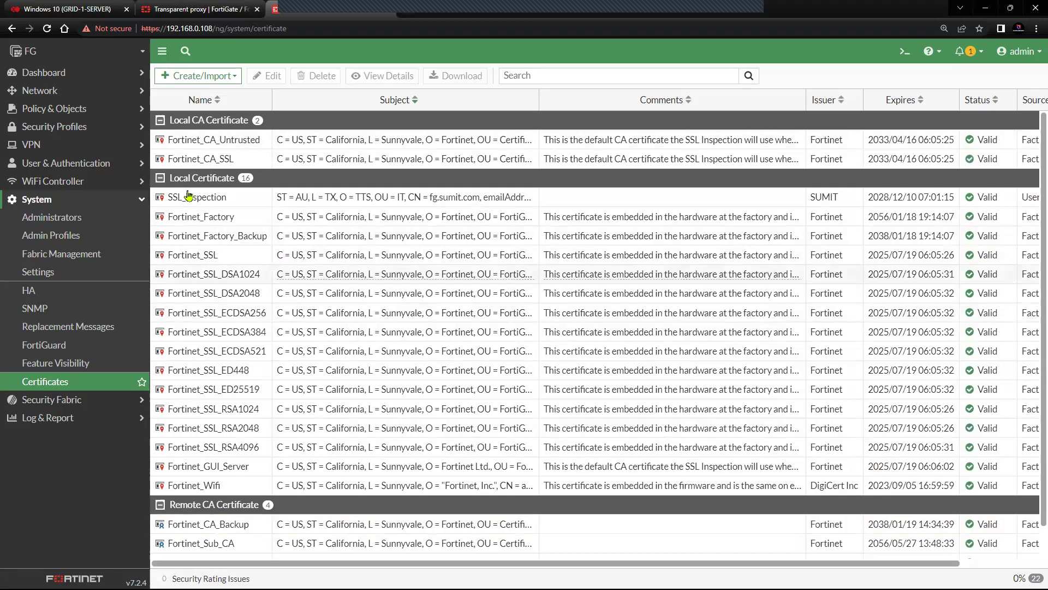
{"action": "left_click", "coordinate": [230, 79]}
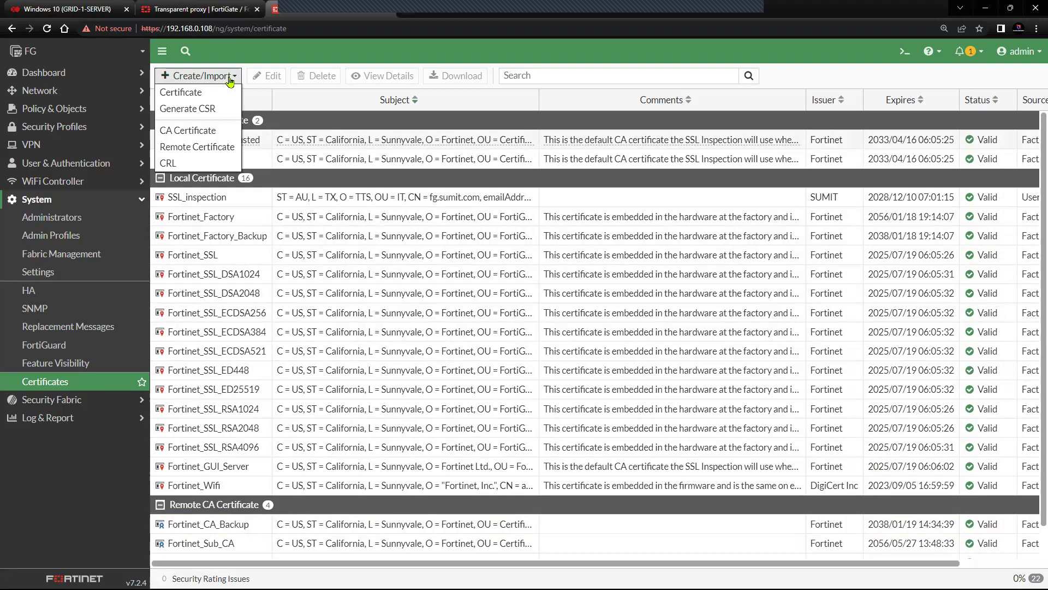
Try importing the CA file as a Local Certificate, which fails as a duplicate
{"action": "left_click", "coordinate": [197, 95]}
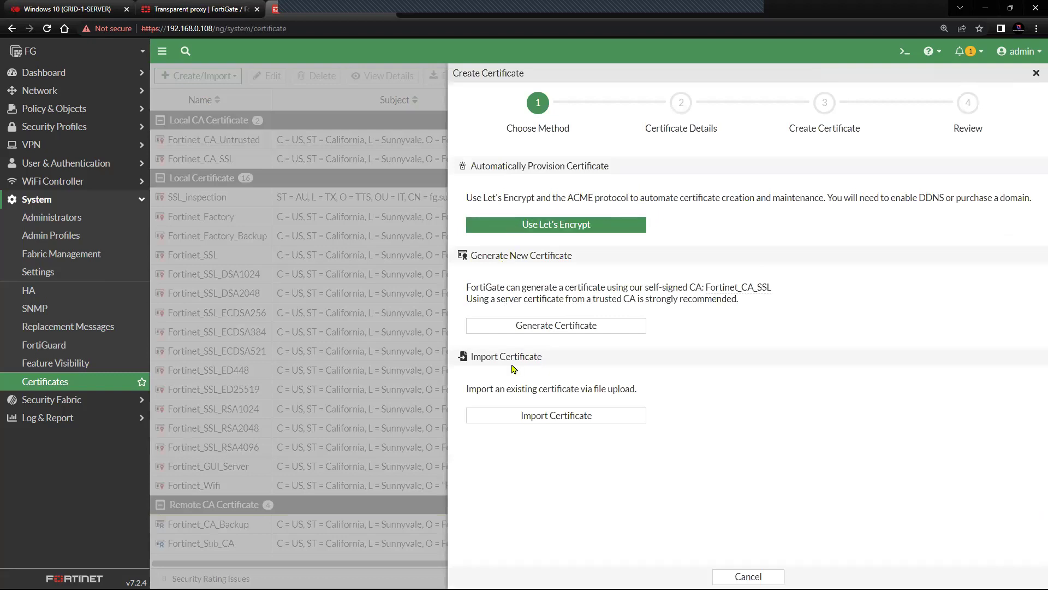
{"action": "left_click_drag", "start_coordinate": [543, 361], "coordinate": [640, 389]}
{"action": "left_click", "coordinate": [721, 400]}
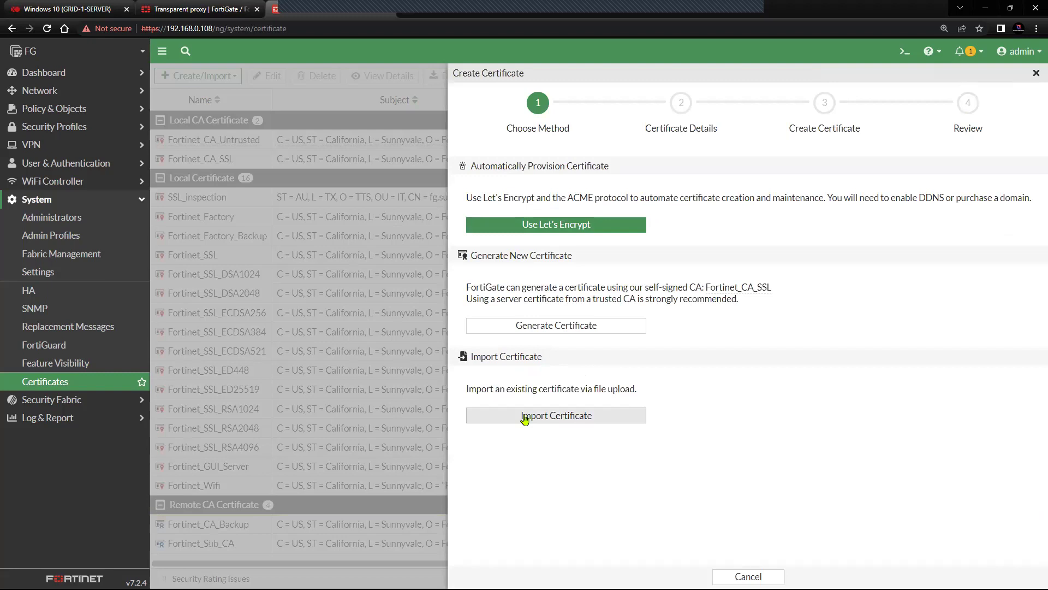
{"action": "left_click", "coordinate": [542, 420]}
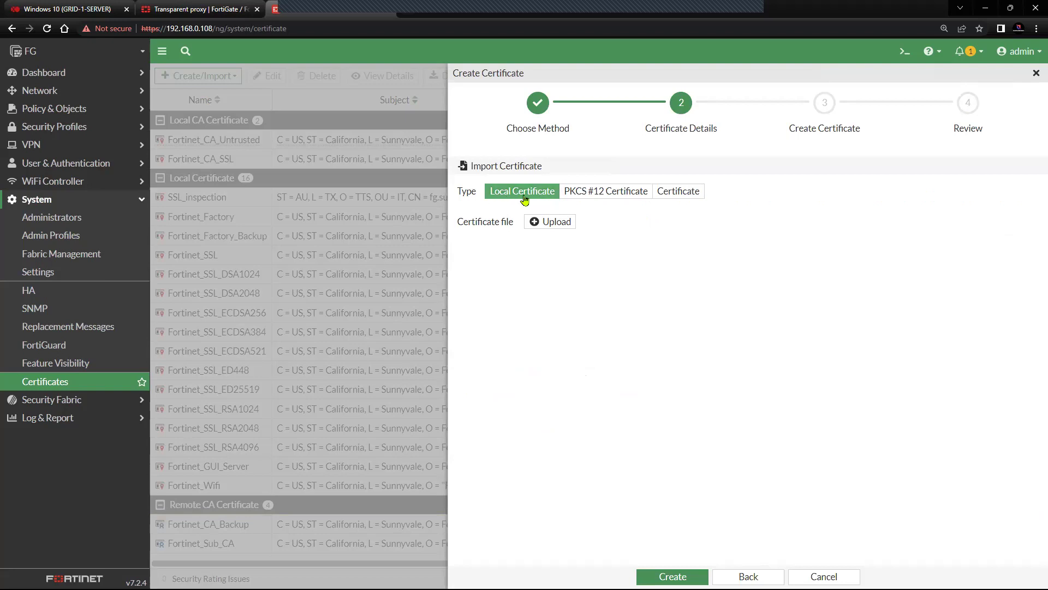
{"action": "left_click", "coordinate": [549, 225]}
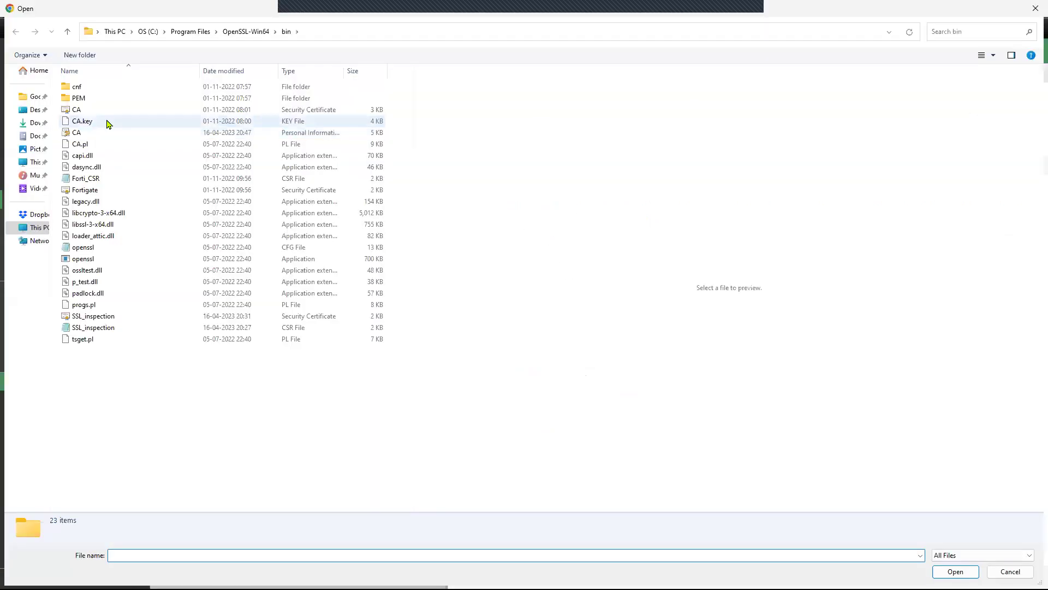
{"action": "left_click", "coordinate": [112, 110]}
{"action": "left_click", "coordinate": [955, 571]}
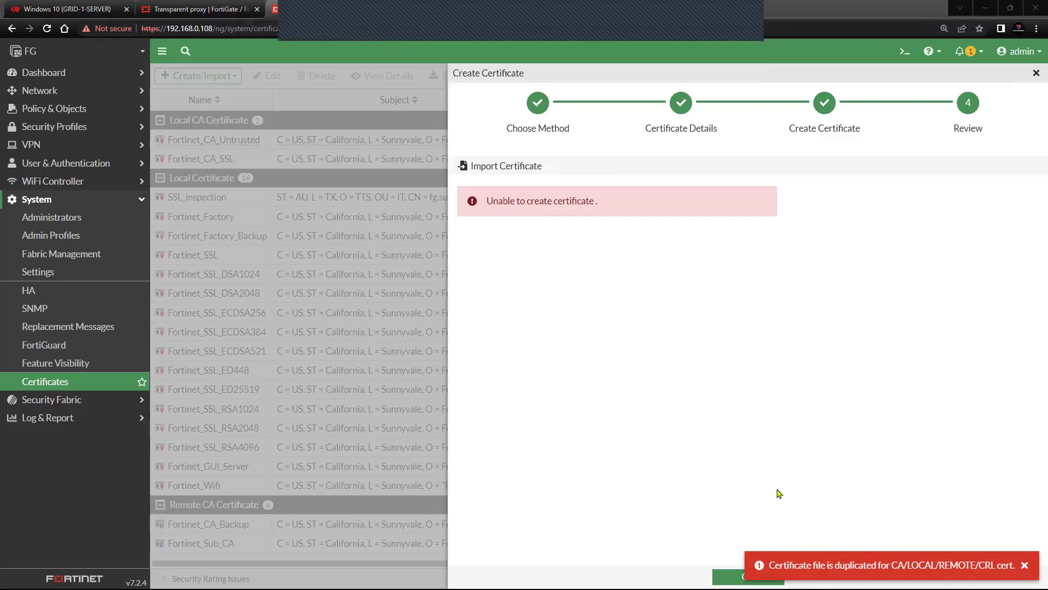
Restart the import as Certificate type with CA.crt as the certificate file
{"action": "left_click", "coordinate": [748, 576]}
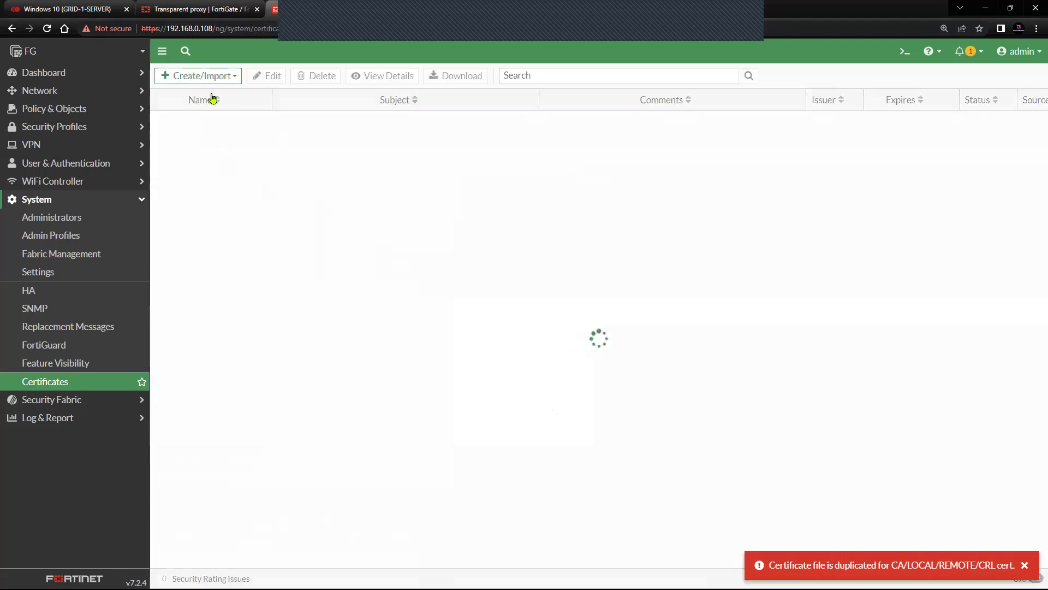
{"action": "left_click", "coordinate": [218, 80]}
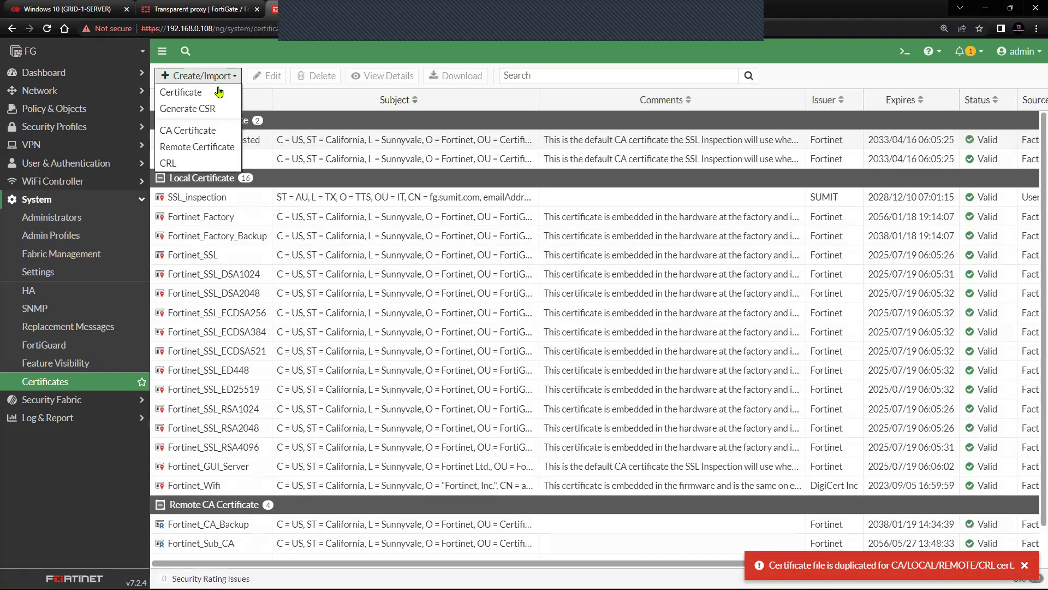
{"action": "left_click", "coordinate": [212, 94]}
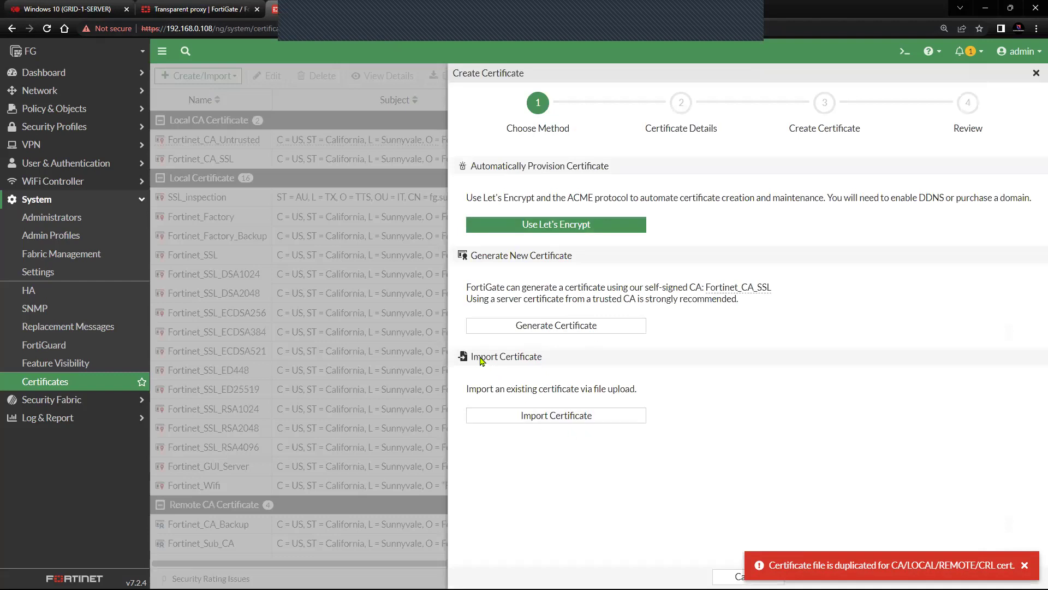
{"action": "left_click_drag", "start_coordinate": [481, 357], "coordinate": [542, 357]}
{"action": "left_click", "coordinate": [564, 423]}
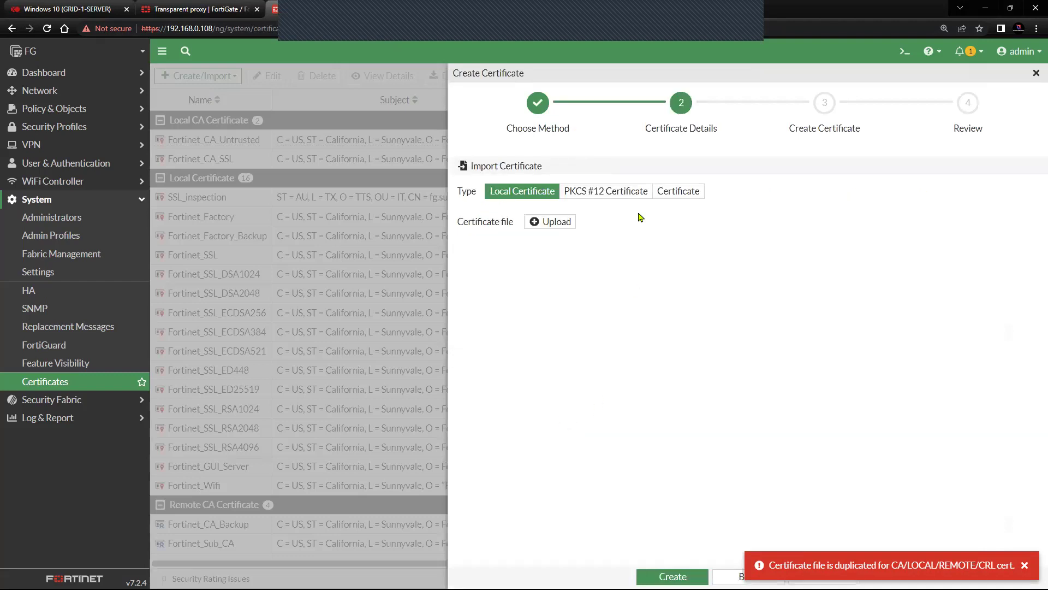
{"action": "left_click", "coordinate": [672, 195]}
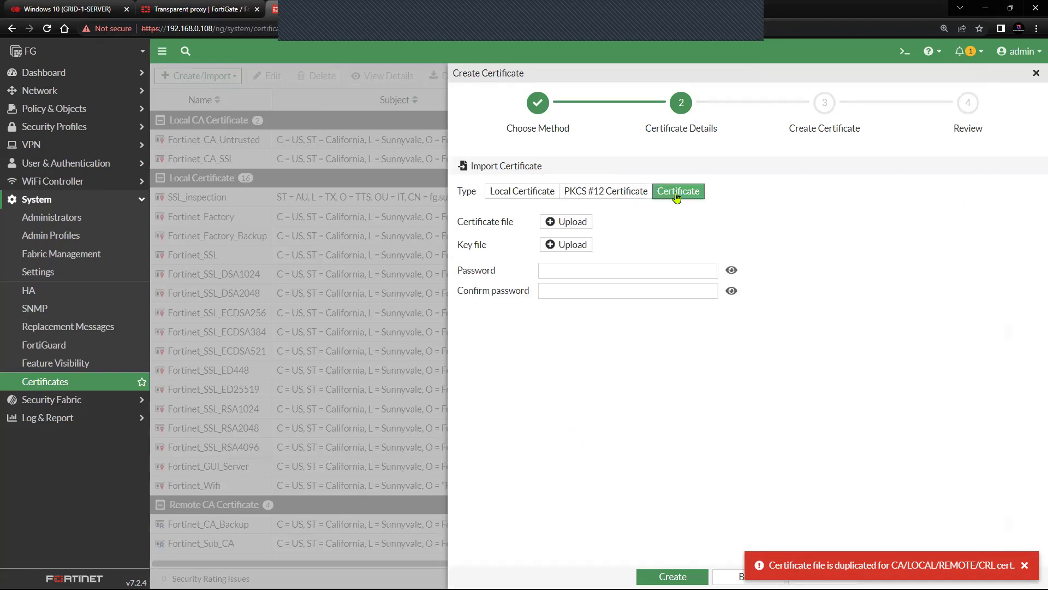
{"action": "left_click", "coordinate": [573, 230]}
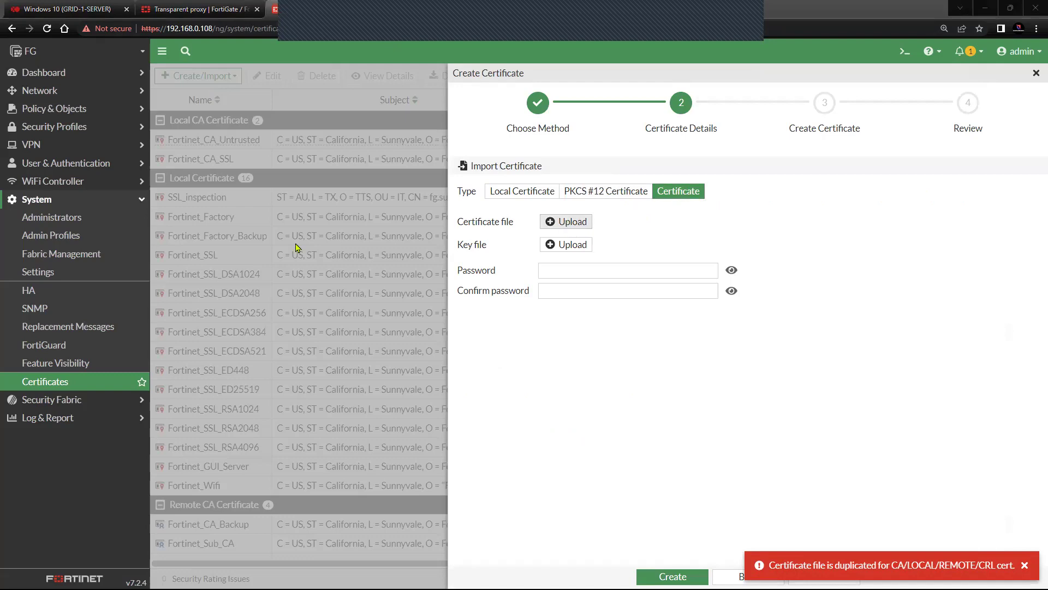
{"action": "left_click", "coordinate": [108, 110]}
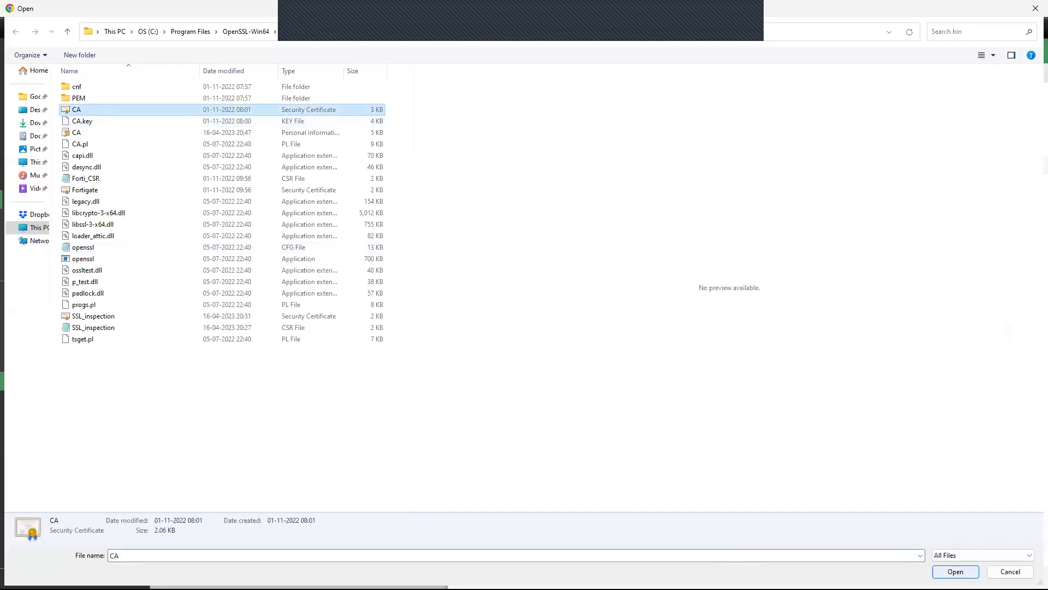
{"action": "key", "text": "Return"}
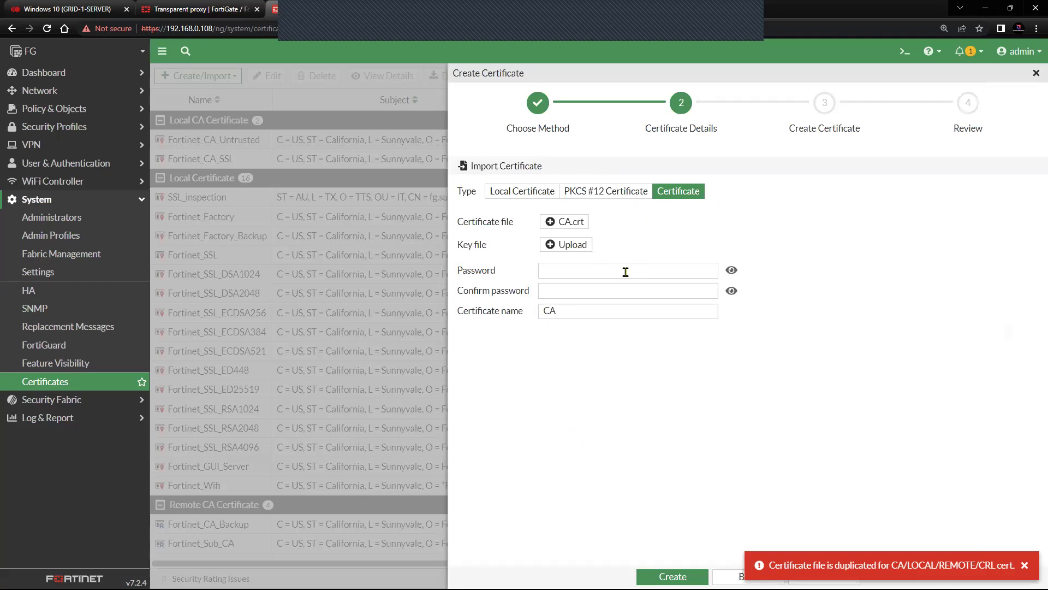
Attach CA.key as the key file, enter and confirm the password, and dismiss the warning
{"action": "left_click", "coordinate": [555, 253]}
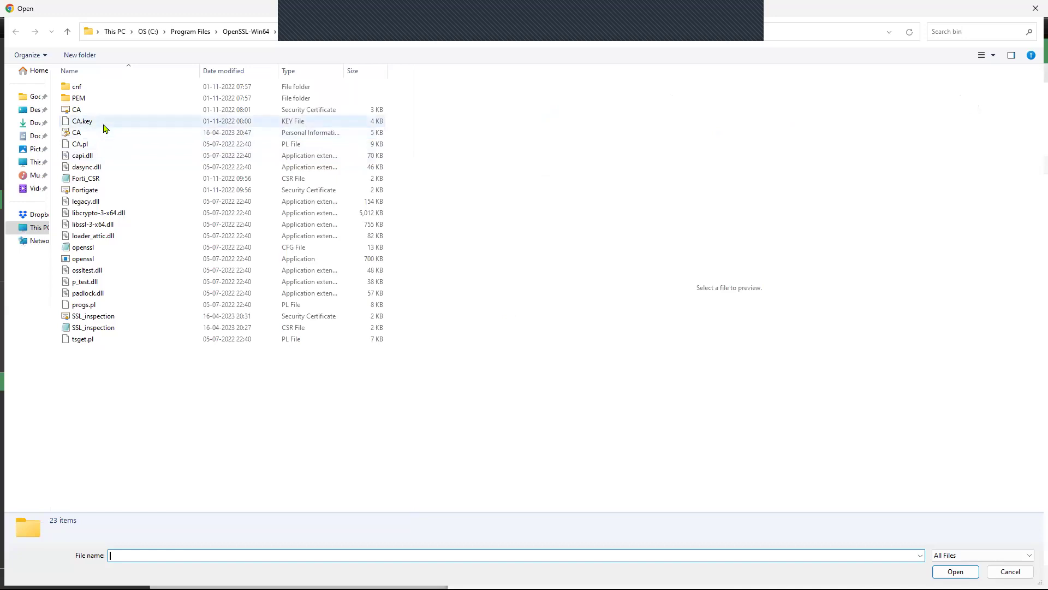
{"action": "left_click", "coordinate": [104, 122]}
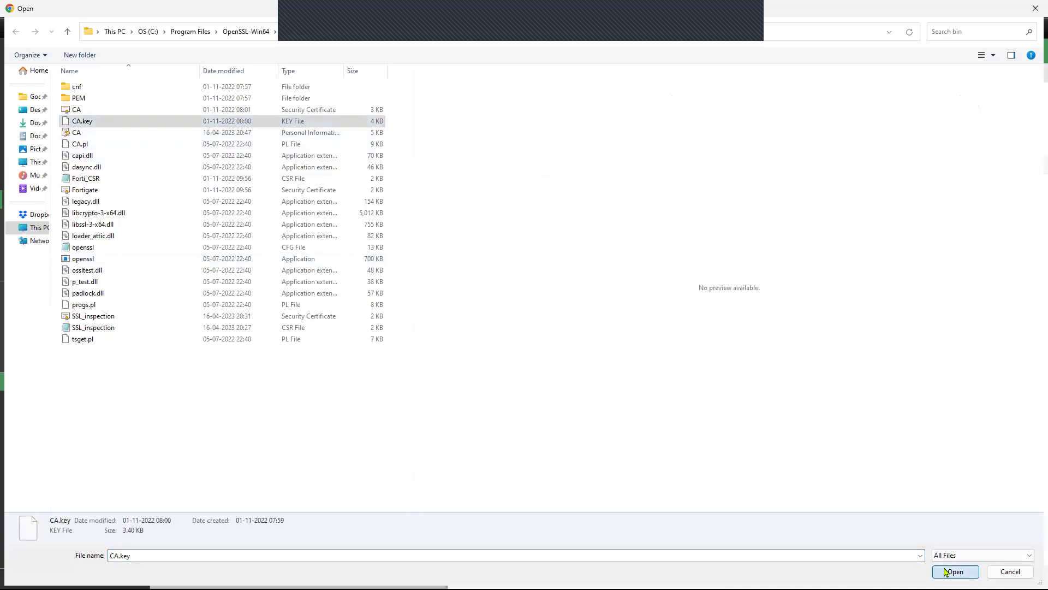
{"action": "left_click", "coordinate": [950, 571]}
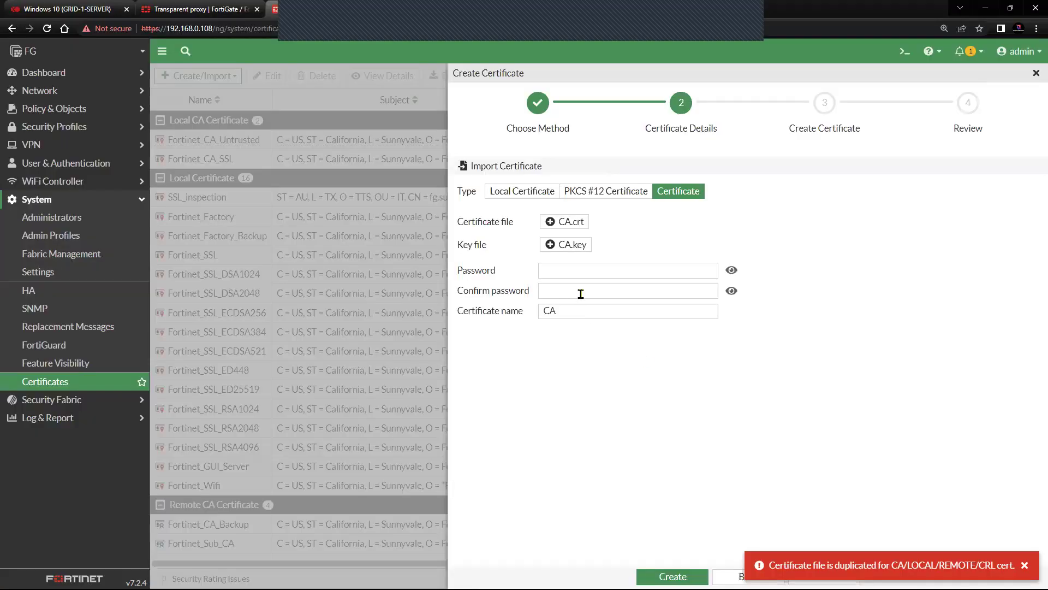
{"action": "left_click", "coordinate": [568, 273]}
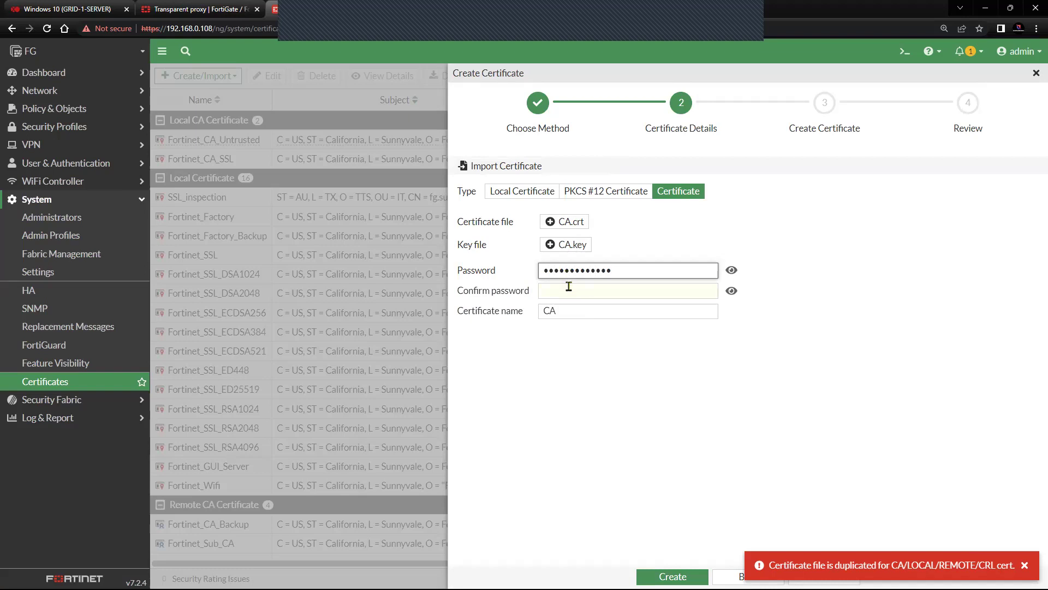
{"action": "left_click", "coordinate": [568, 290]}
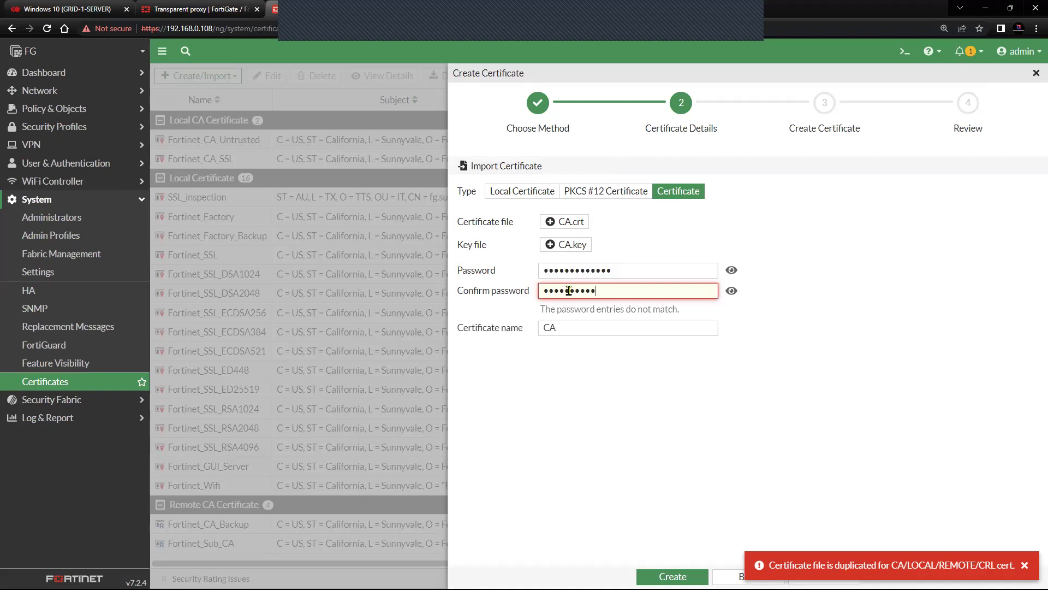
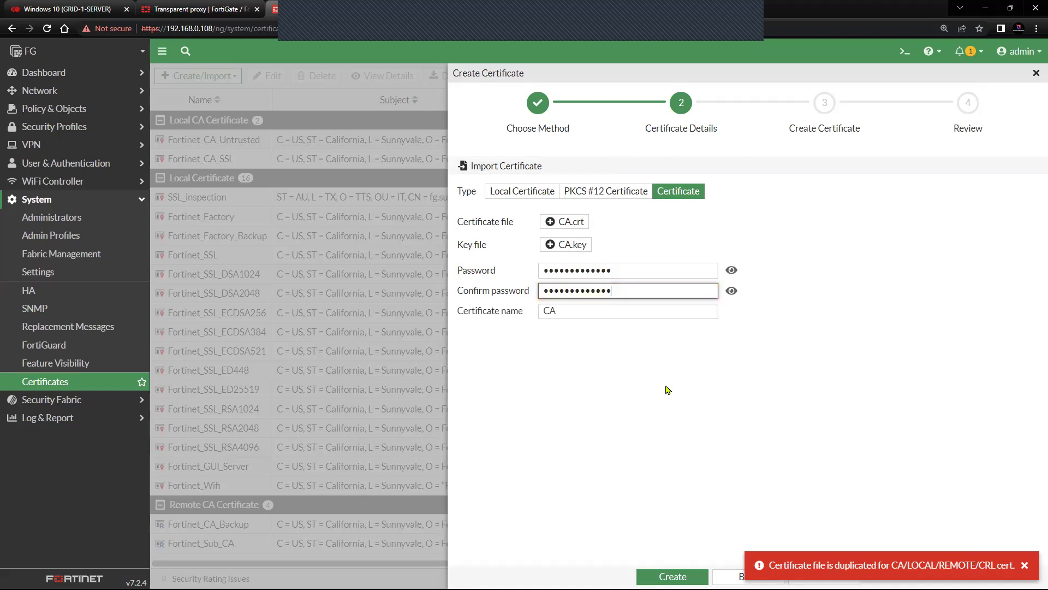
{"action": "left_click", "coordinate": [685, 403]}
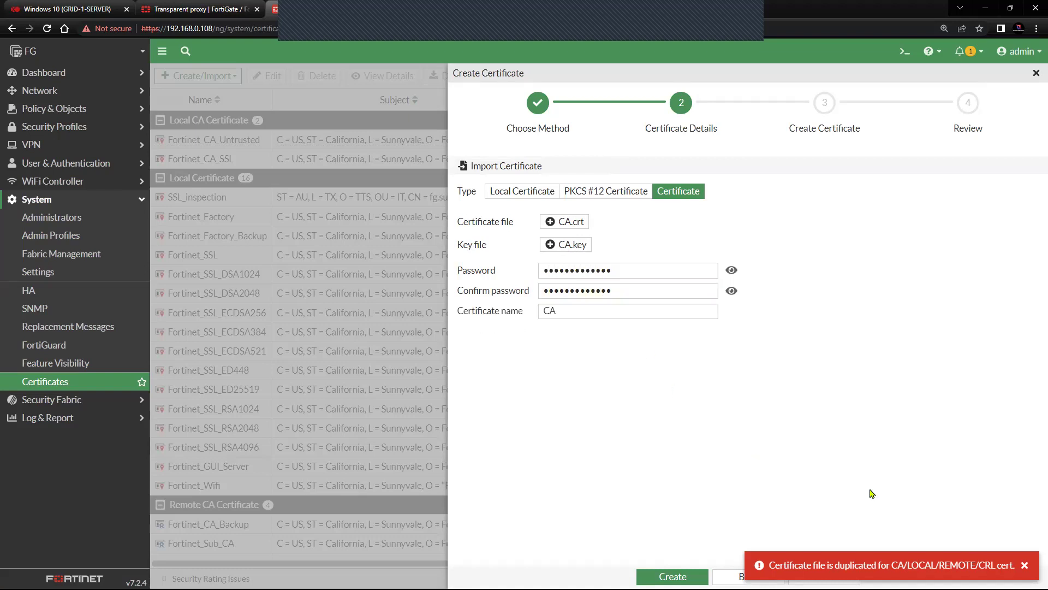
{"action": "left_click", "coordinate": [1023, 565]}
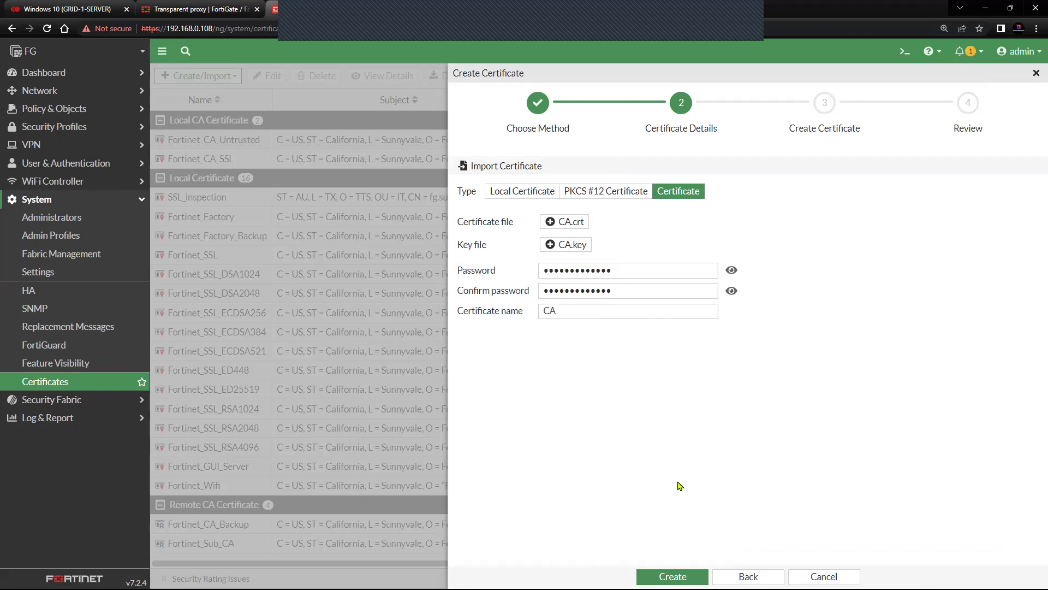
Create the CA certificate, close the result, and select the new CA row under Local CA Certificate
{"action": "left_click", "coordinate": [672, 577]}
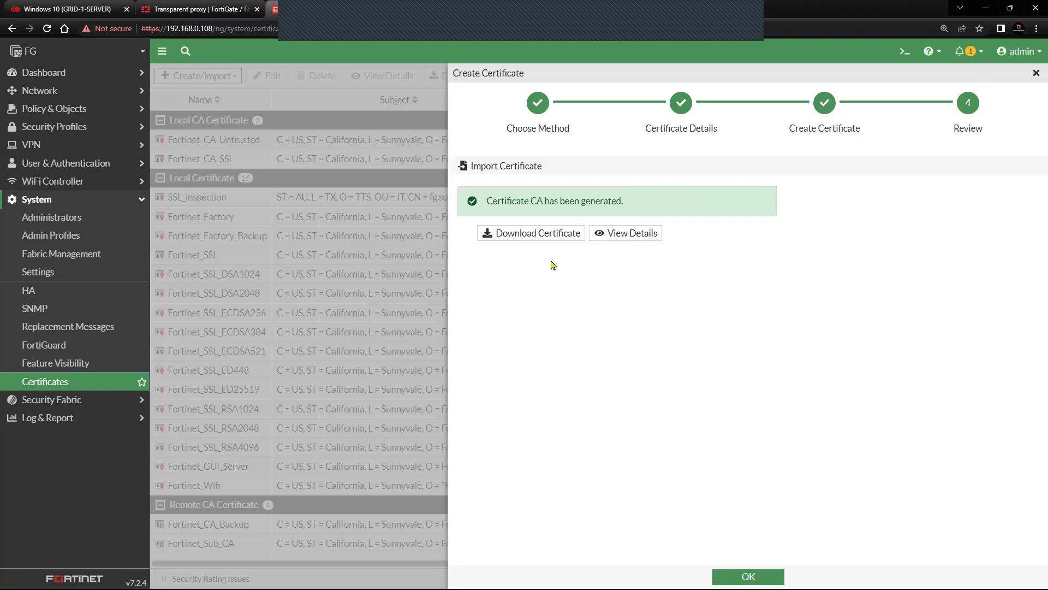
{"action": "left_click", "coordinate": [749, 577]}
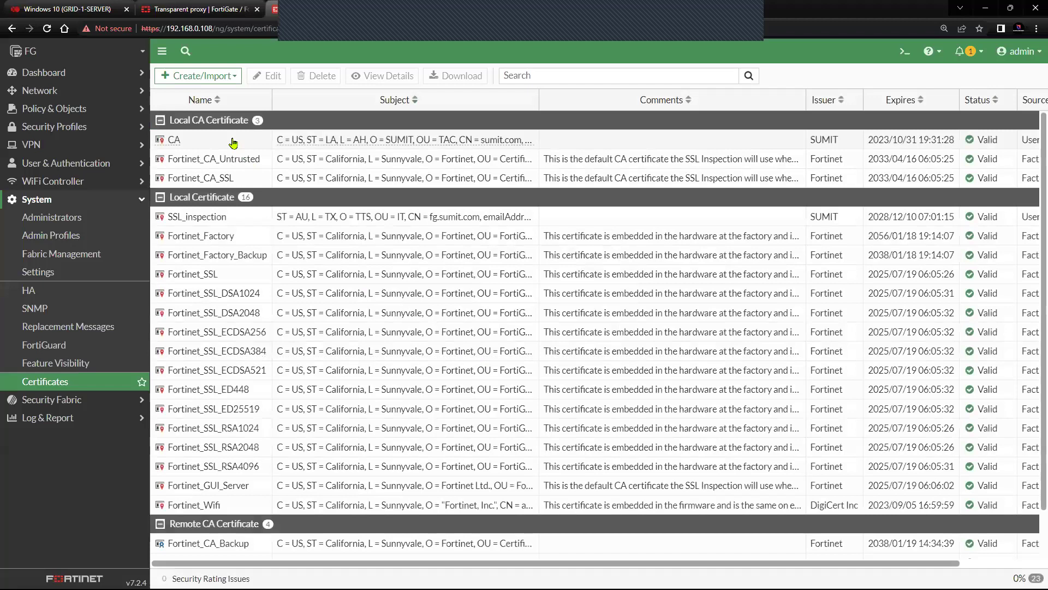
{"action": "left_click", "coordinate": [233, 142]}
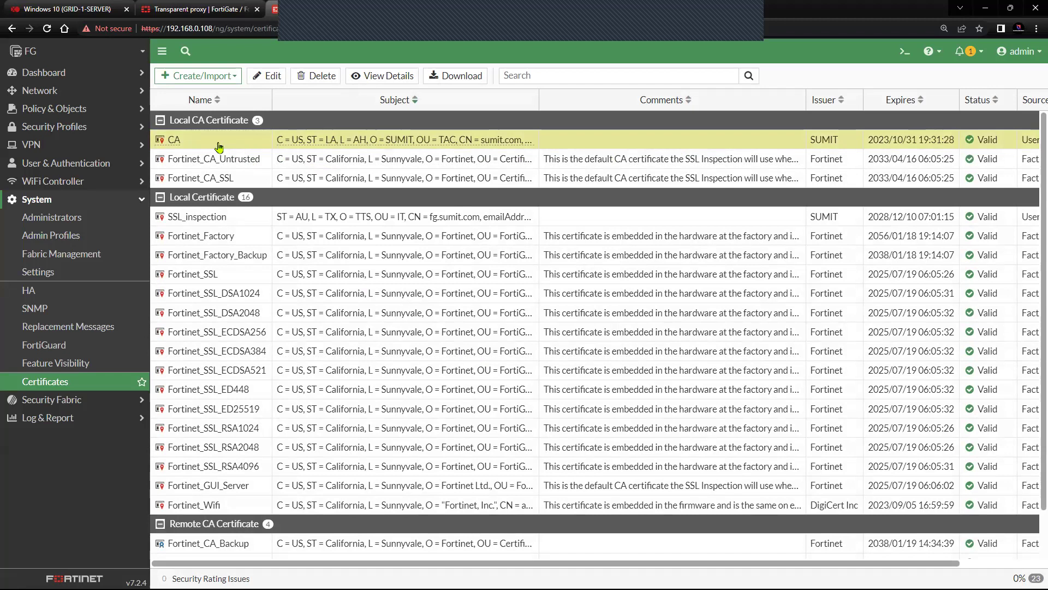
Delete the CA certificate from Local CA Certificate and confirm the deletion
{"action": "right_click", "coordinate": [219, 146]}
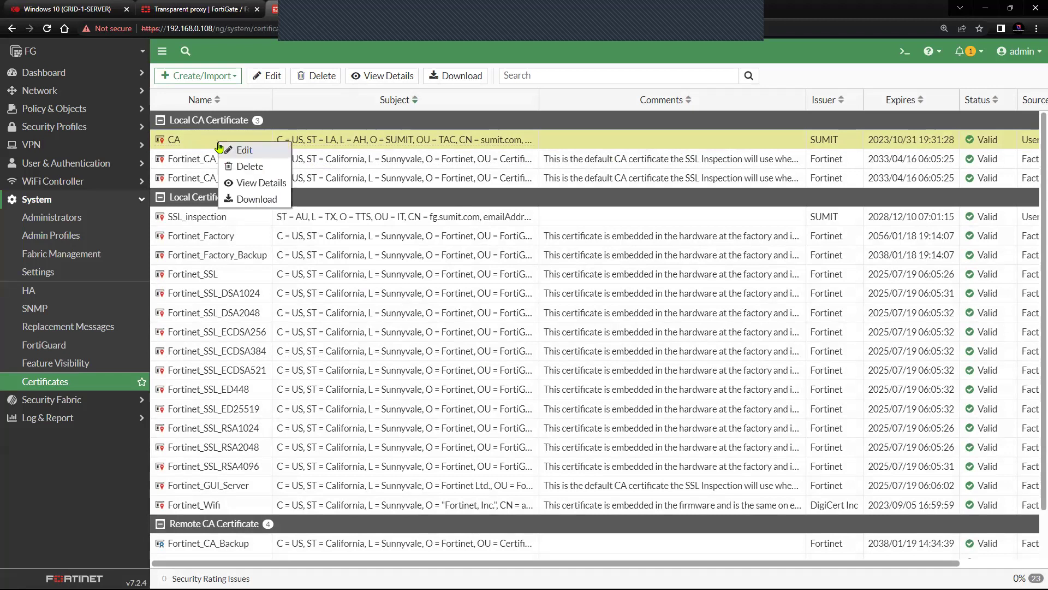
{"action": "left_click", "coordinate": [256, 170]}
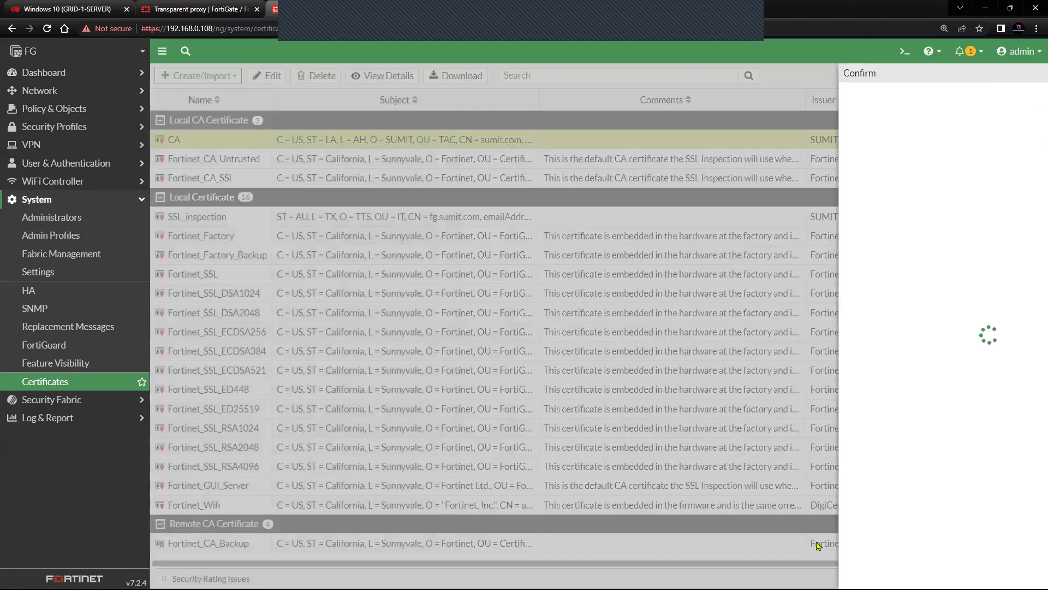
{"action": "left_click", "coordinate": [850, 571]}
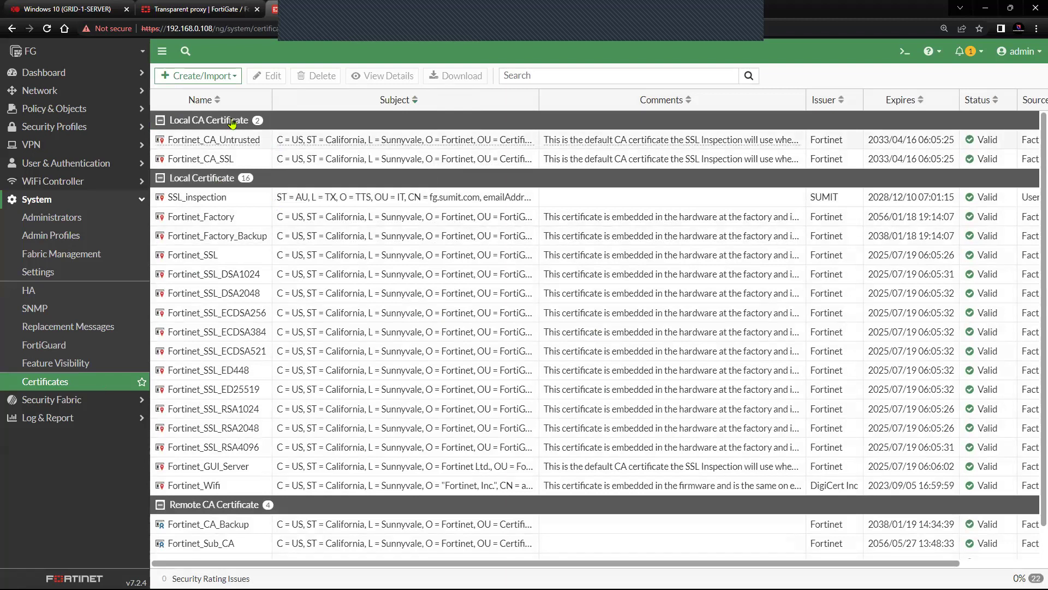
{"action": "left_click", "coordinate": [214, 75]}
Start a PKCS #12 certificate import and attach CA.p12 from the OpenSSL bin folder
{"action": "left_click", "coordinate": [211, 93]}
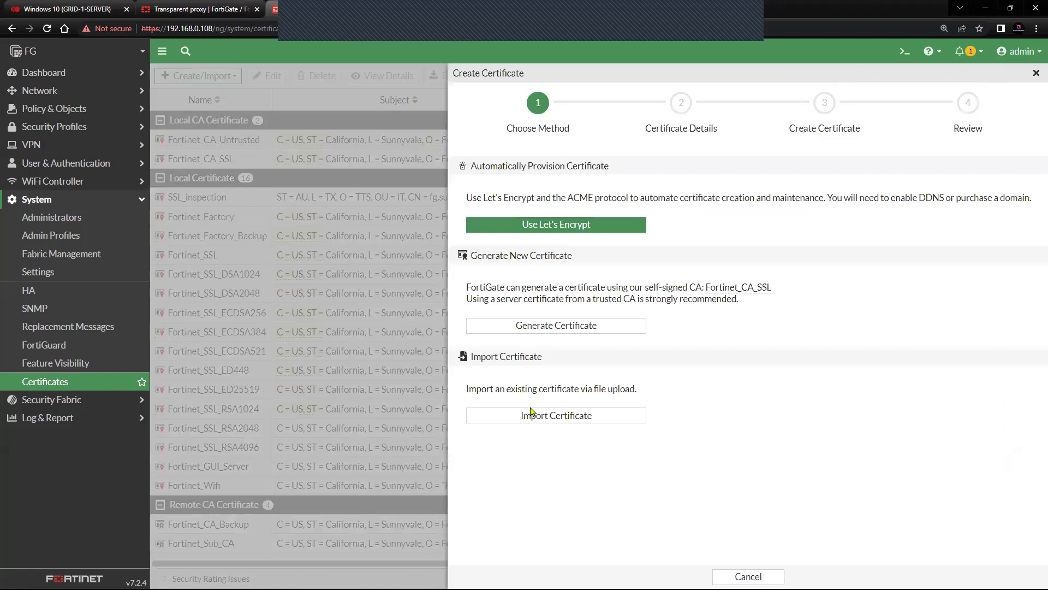
{"action": "left_click", "coordinate": [544, 411]}
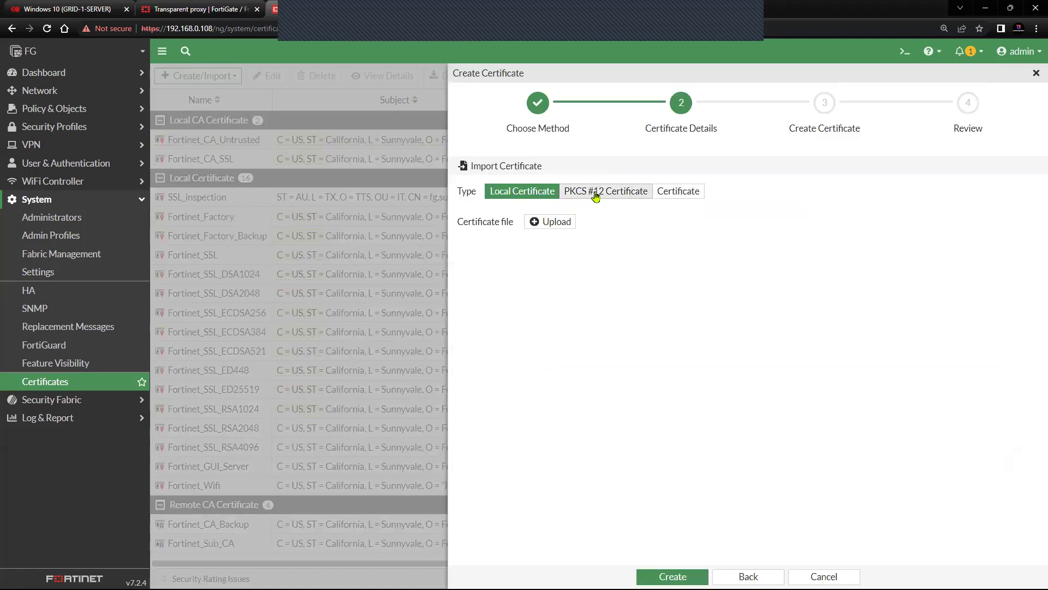
{"action": "left_click", "coordinate": [619, 195]}
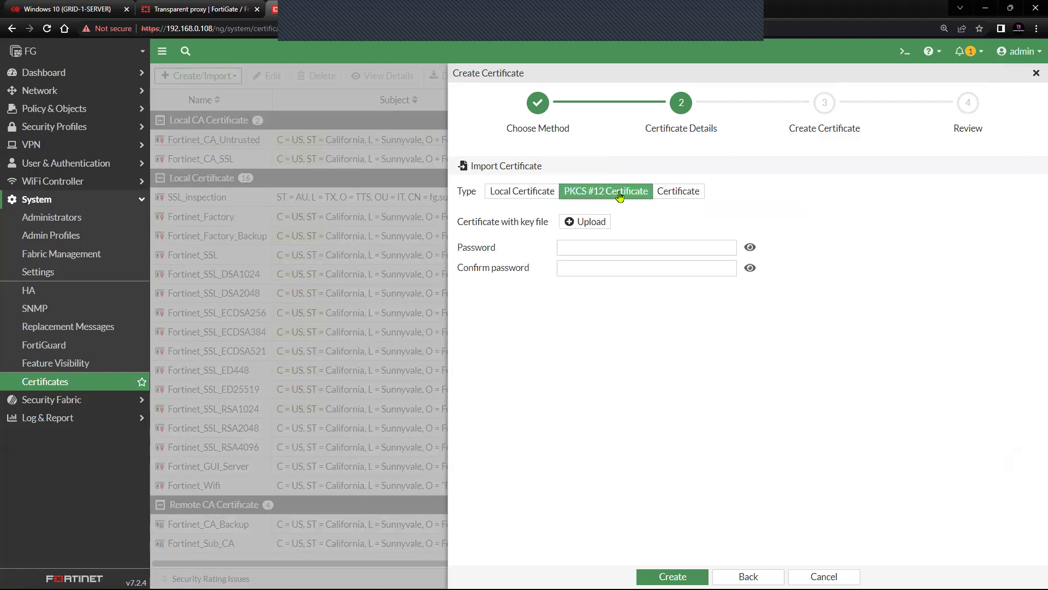
{"action": "left_click", "coordinate": [593, 225]}
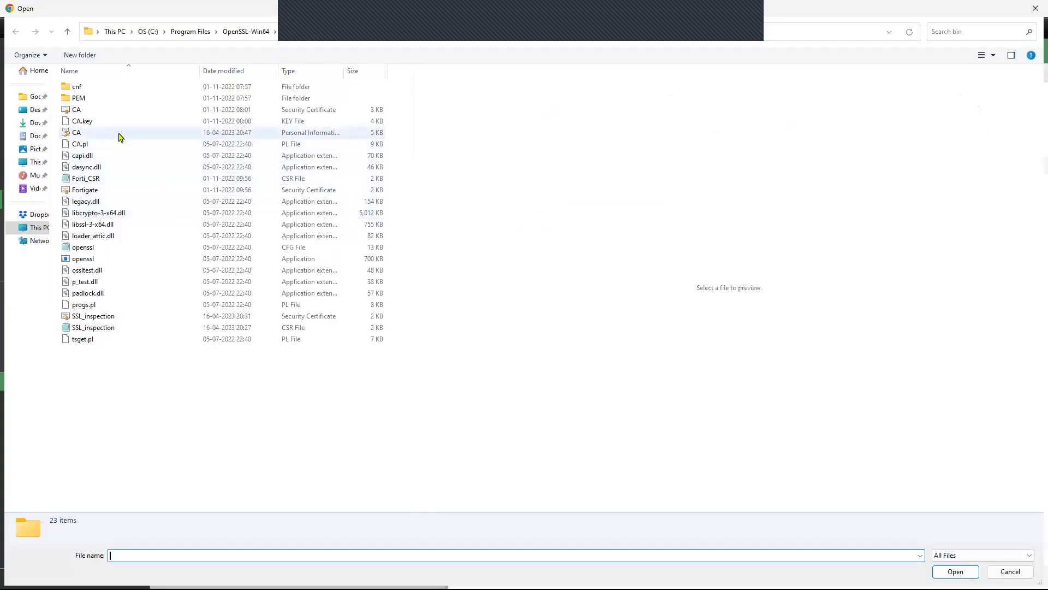
{"action": "left_click", "coordinate": [122, 136]}
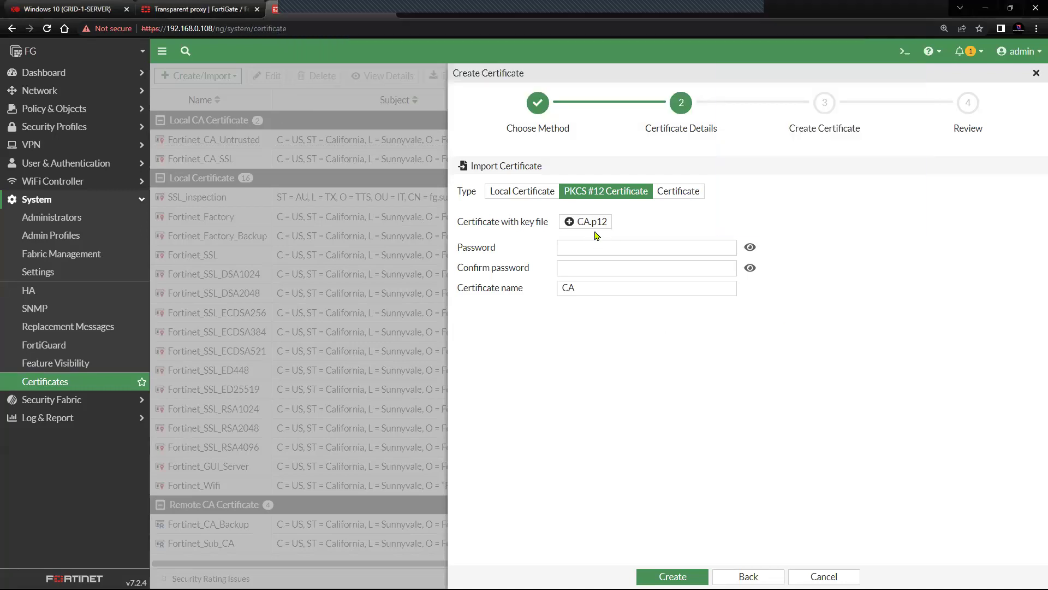
Enter and confirm the PKCS #12 password, then create certificate CA
{"action": "left_click", "coordinate": [607, 249]}
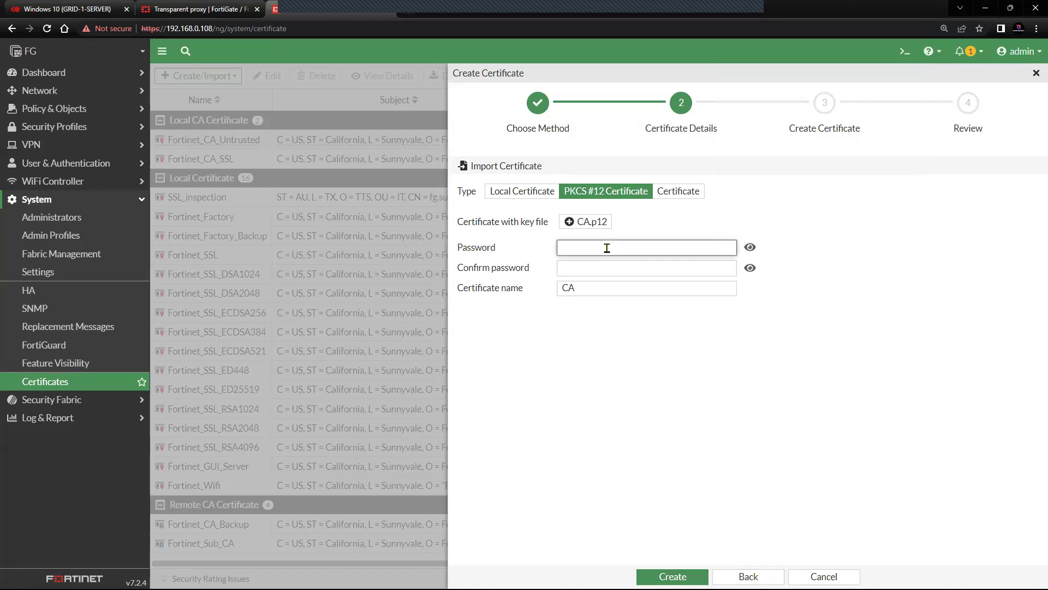
{"action": "type", "text": "••••••••"}
{"action": "left_click", "coordinate": [609, 272]}
{"action": "type", "text": "••••••"}
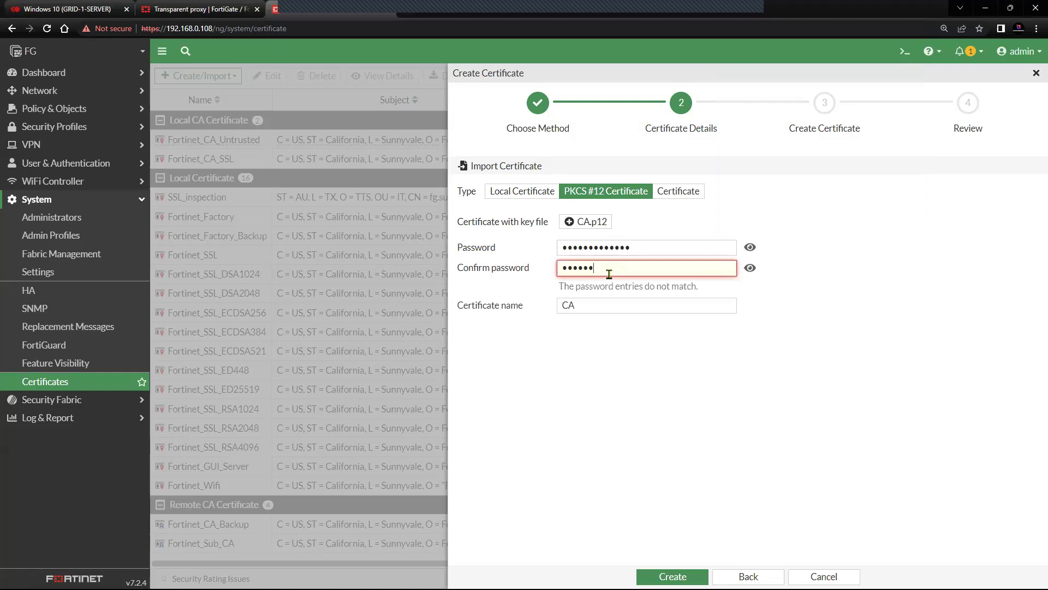
{"action": "type", "text": "•••••••"}
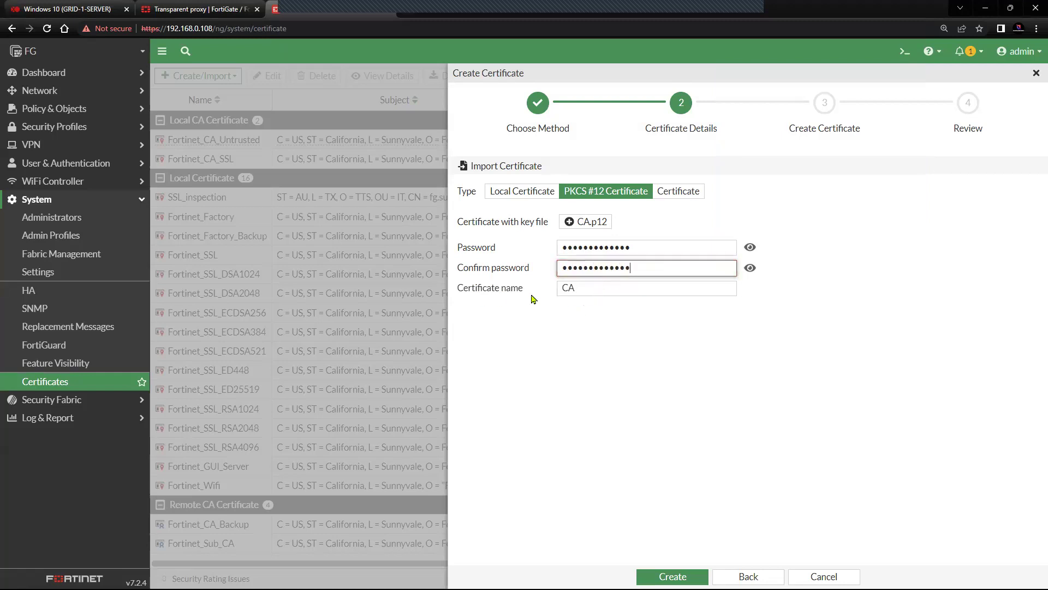
{"action": "left_click", "coordinate": [672, 577]}
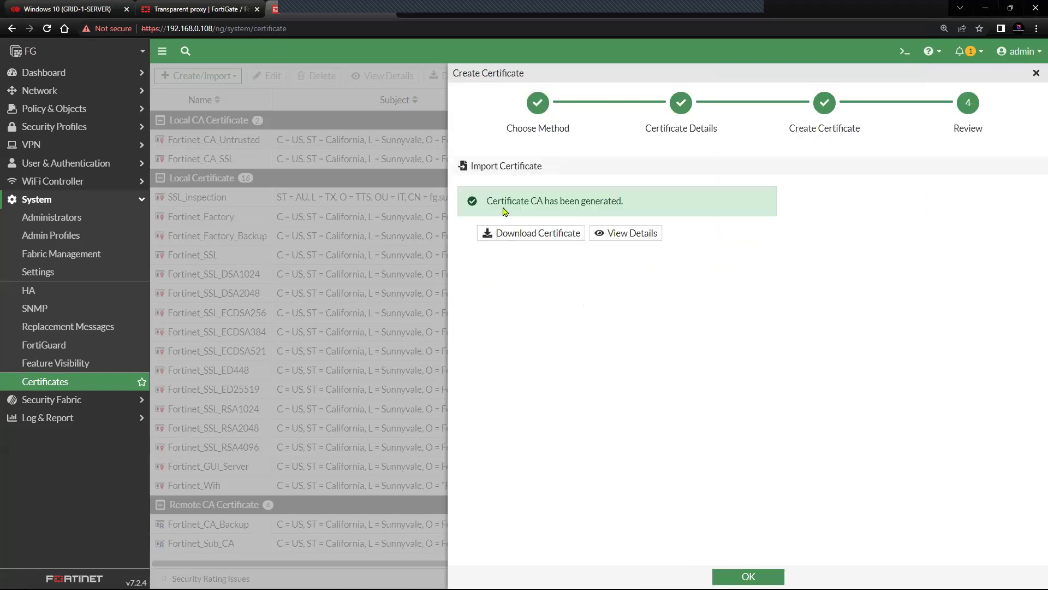
Close the import result and select the new CA entry under Local CA Certificate
{"action": "double_click", "coordinate": [537, 202]}
{"action": "left_click", "coordinate": [749, 576]}
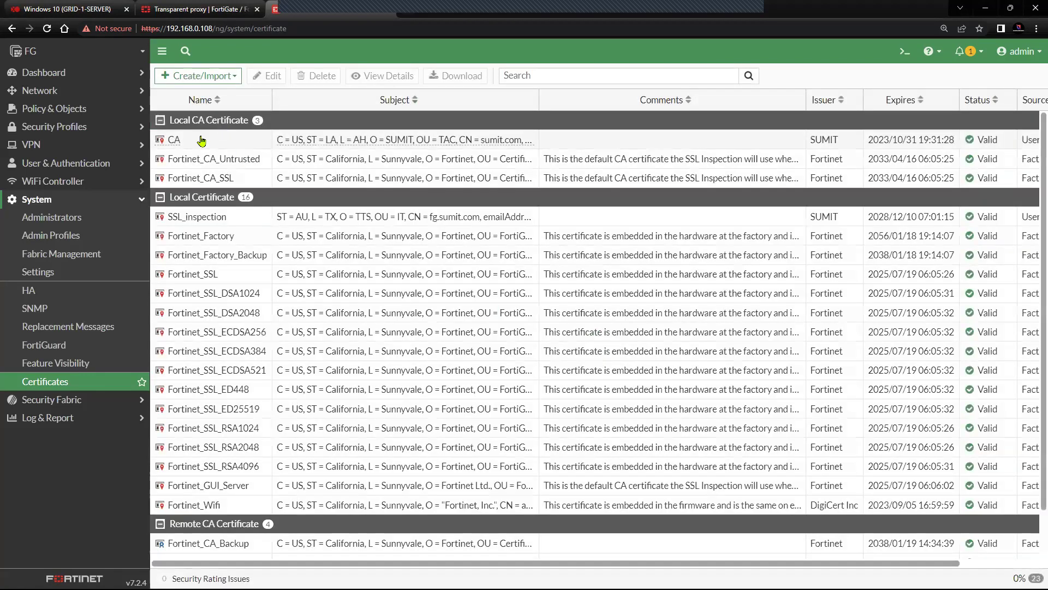
{"action": "left_click", "coordinate": [227, 141]}
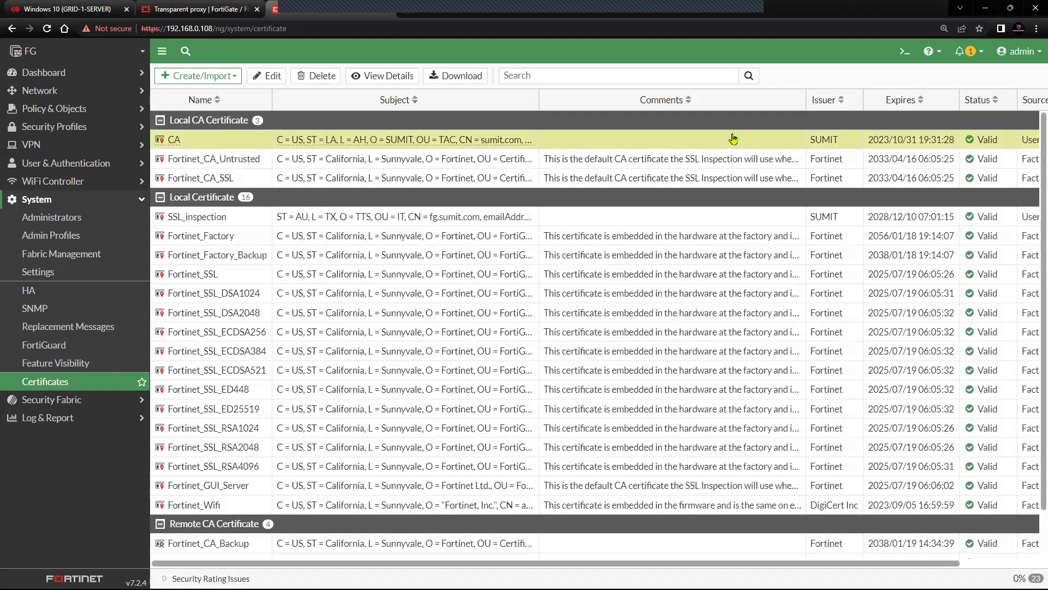